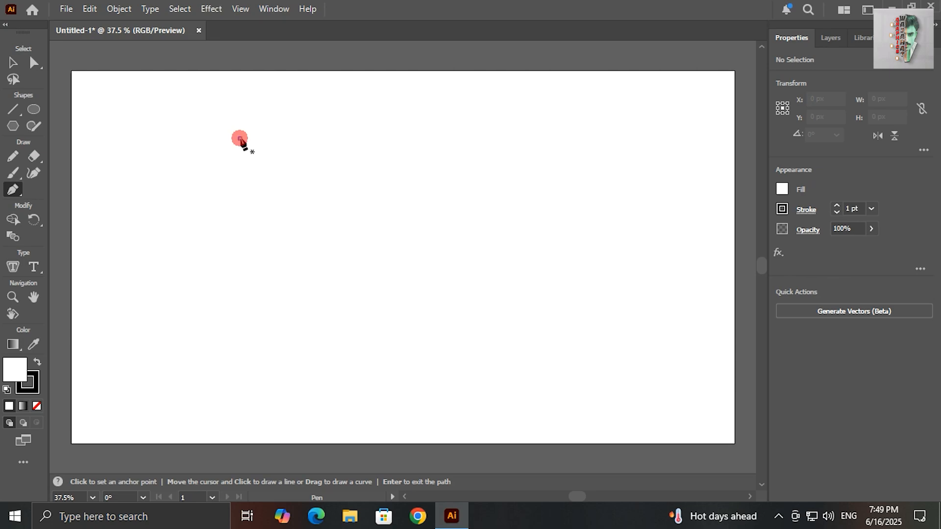
Draw a straight vertical path about 610 px tall on the artboard with the Pen tool.
click(240, 349)
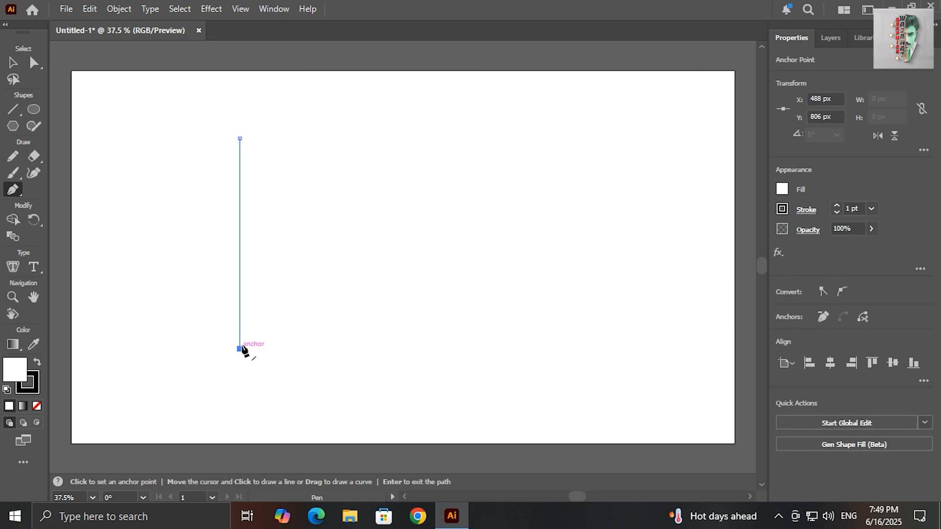
click(14, 64)
click(135, 155)
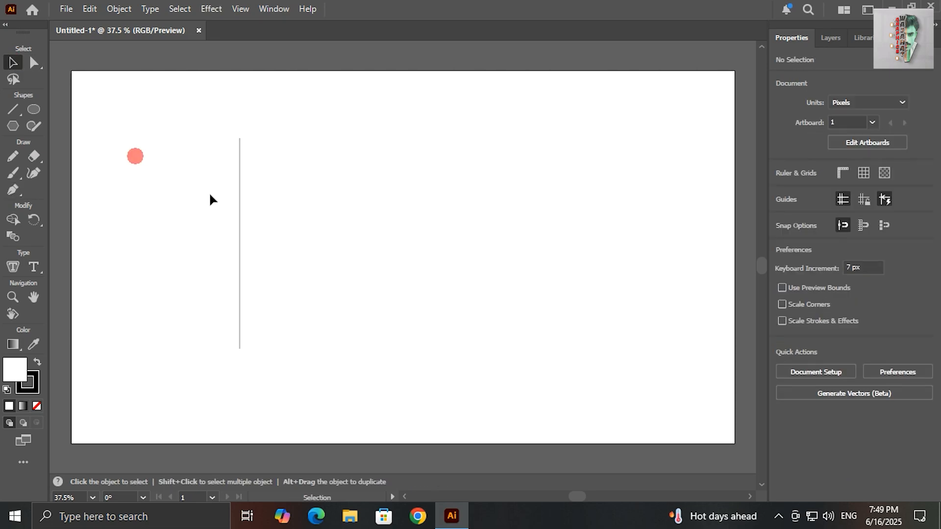
Duplicate the vertical line about 68 px to its right and repeat the copy to make six evenly spaced lines.
drag(240, 207, 264, 207)
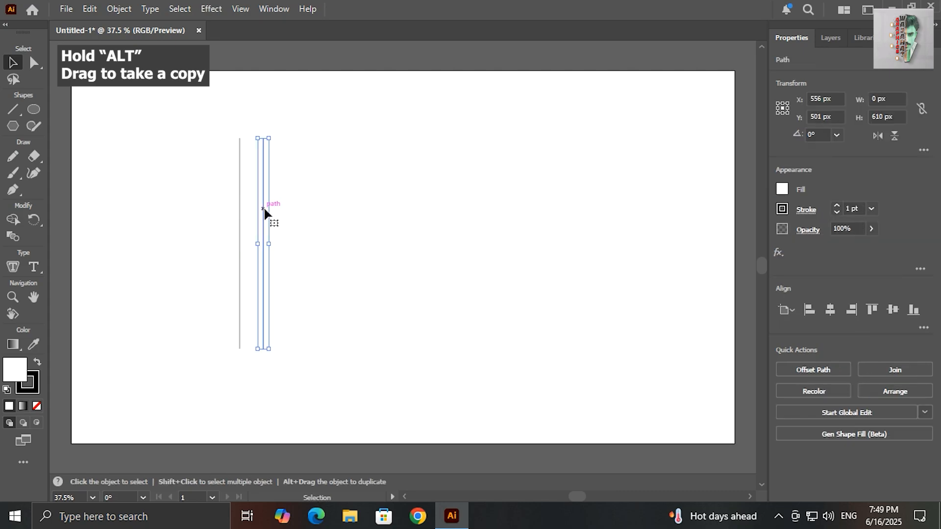
key(ctrl+d)
key(ctrl+d)
key(ctrl+d)
key(ctrl+d)
Rotate the six lines 45° clockwise, paste a copy in front and rotate it 90° to form a crossed grid.
drag(220, 116, 392, 225)
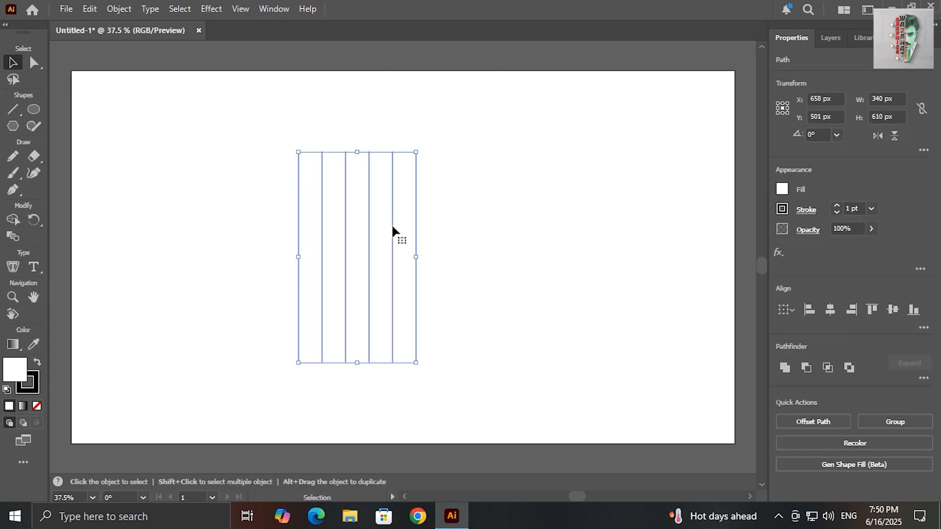
drag(426, 147, 474, 237)
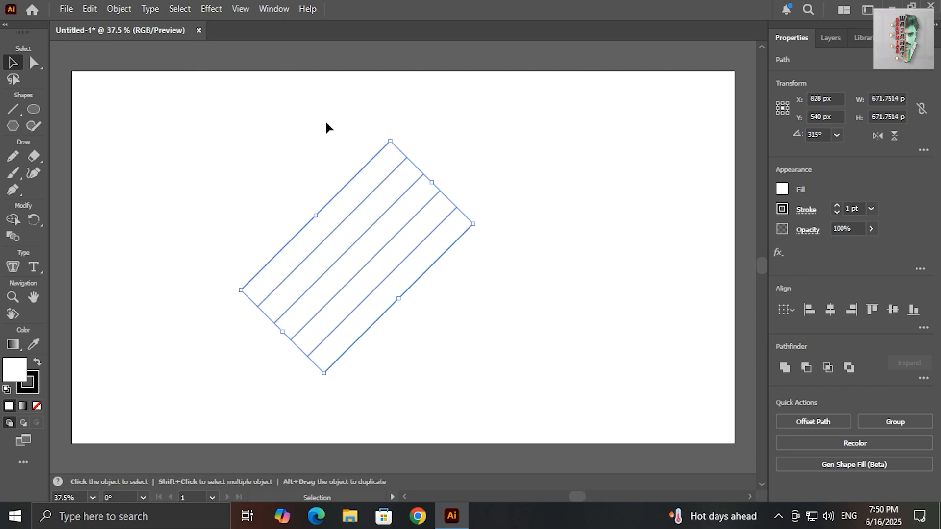
click(90, 9)
click(112, 76)
click(89, 9)
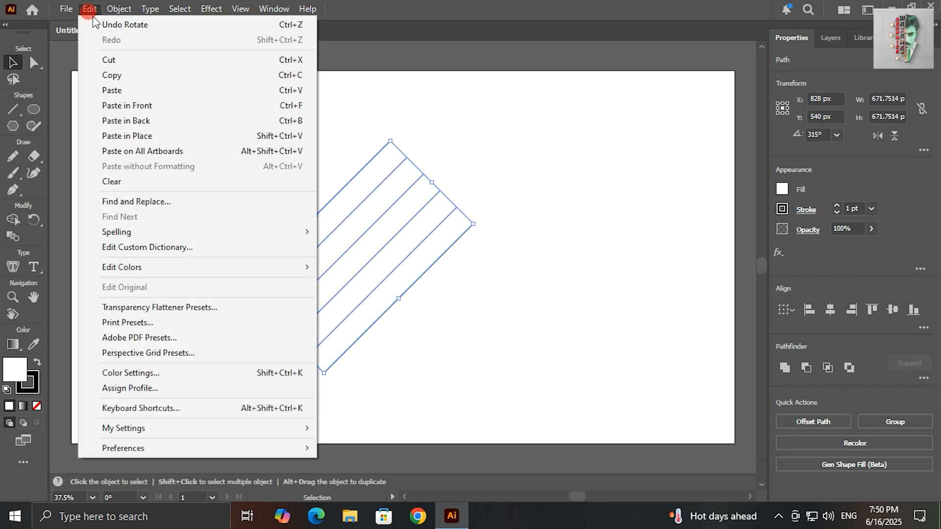
click(137, 106)
drag(393, 134, 221, 216)
Build a small diamond, an upper chevron and a lower hook from the whole grid with Shape Builder and a black fill.
drag(357, 244, 493, 362)
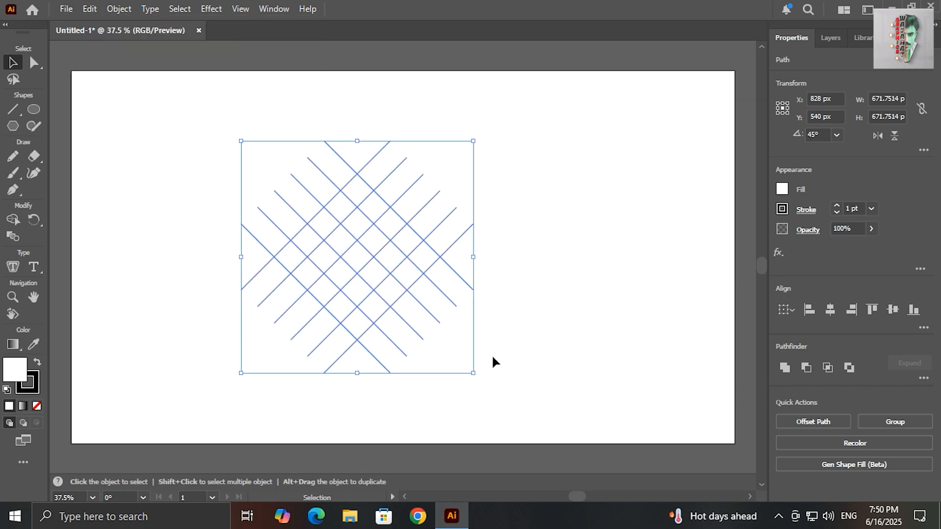
click(13, 220)
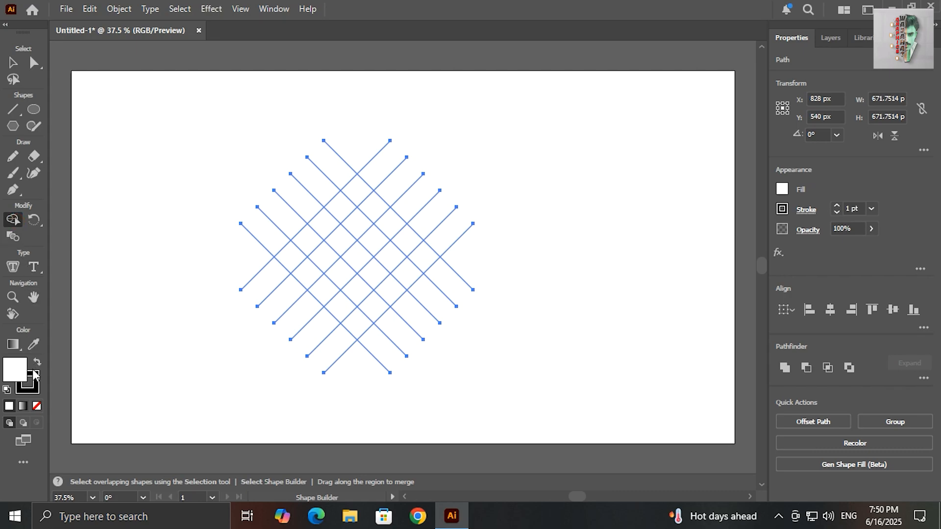
click(36, 388)
click(38, 362)
click(12, 367)
click(289, 262)
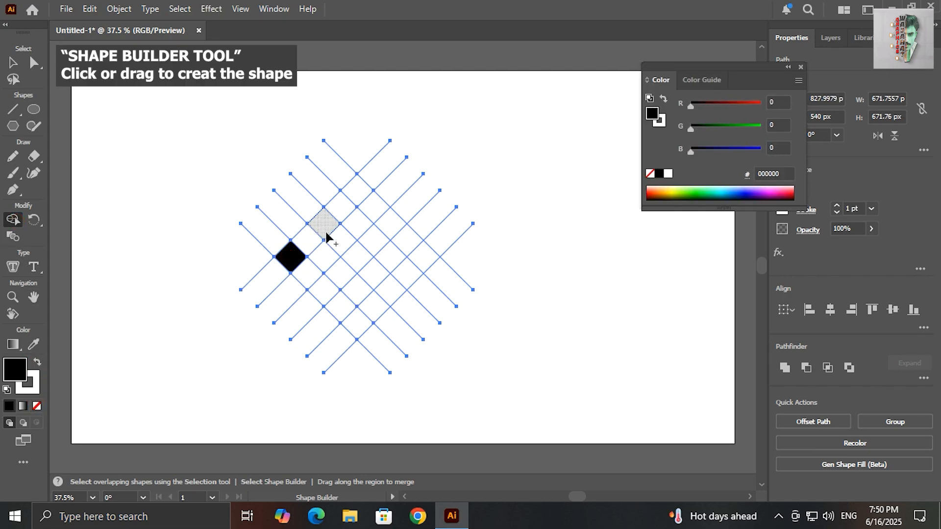
mouse_move(335, 220)
mouse_down()
mouse_move(354, 198)
mouse_move(423, 259)
mouse_up()
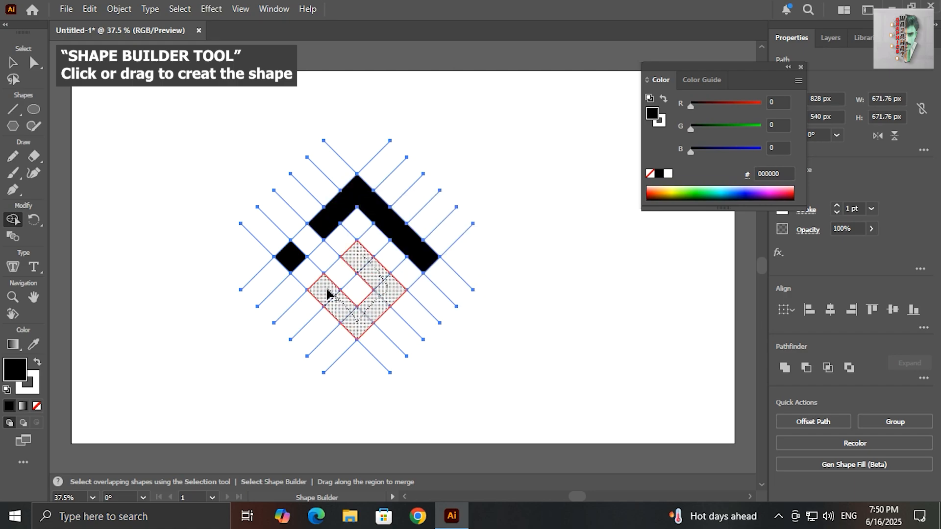
drag(327, 293, 327, 294)
key(v)
click(193, 158)
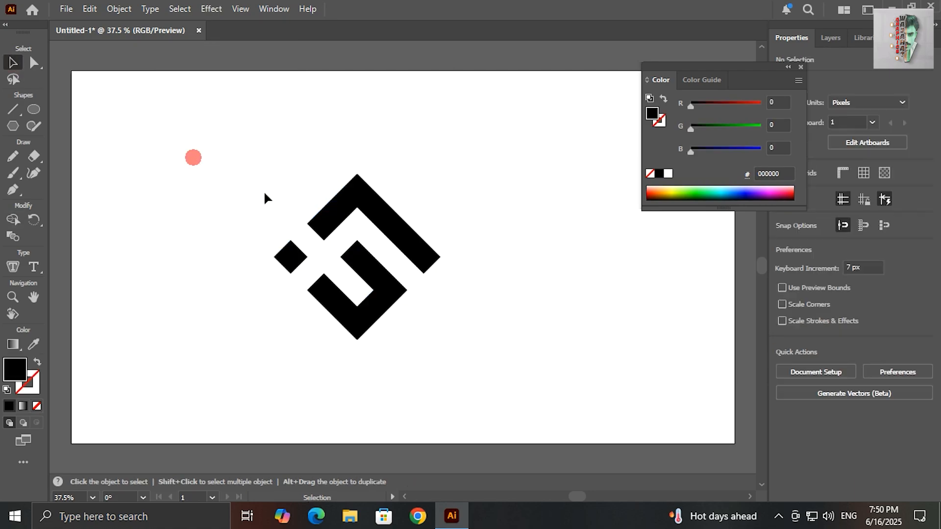
Cut the three black shapes to the clipboard and delete all the leftover grid lines.
click(337, 202)
shift+click(343, 311)
shift+click(291, 264)
click(90, 10)
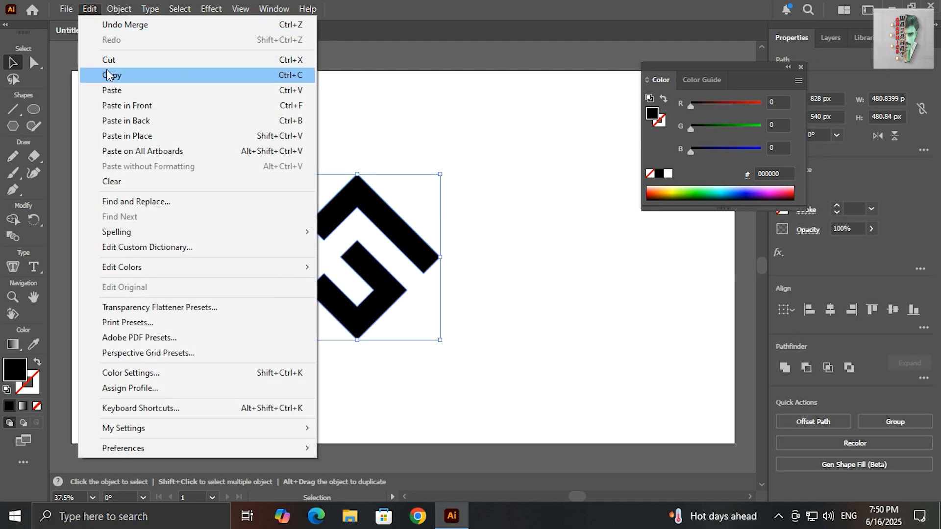
click(113, 59)
drag(182, 118, 271, 197)
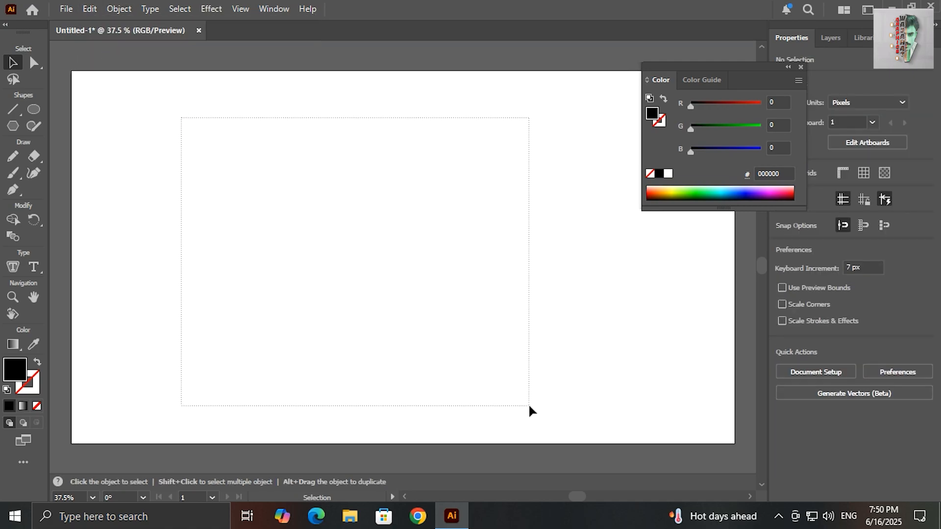
drag(528, 404, 529, 406)
key(Delete)
Paste the three black shapes back and position them near the middle of the artboard.
click(90, 8)
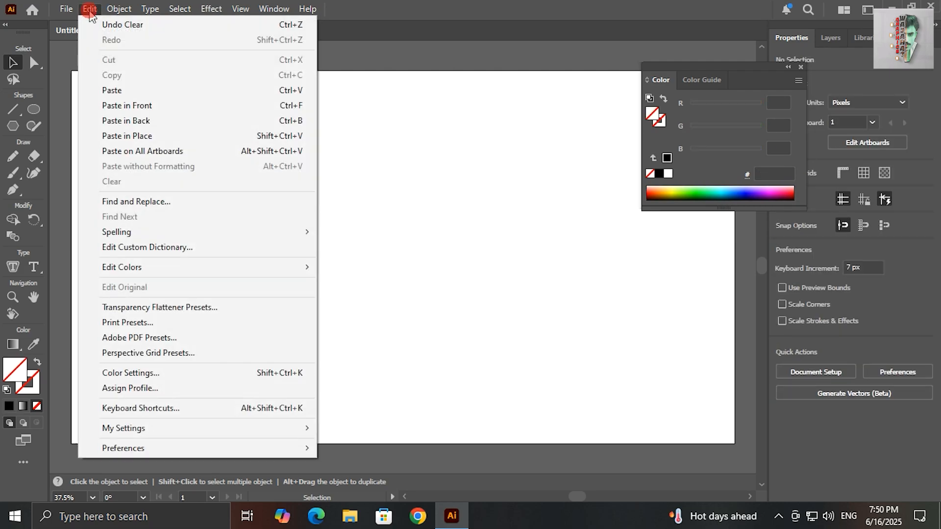
click(113, 90)
drag(367, 237, 352, 245)
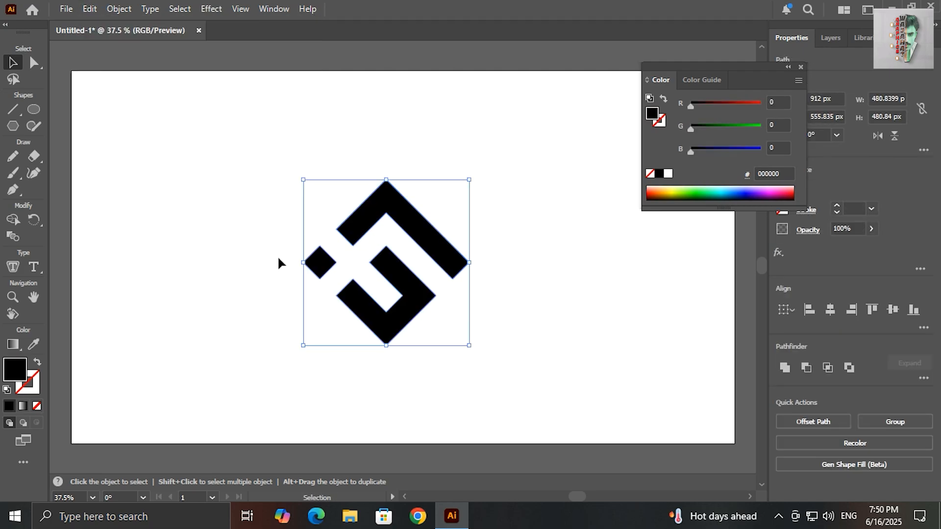
Give the three shapes a near-black stroke with the colour 050505.
double_click(39, 388)
click(626, 374)
drag(626, 374, 576, 413)
click(892, 248)
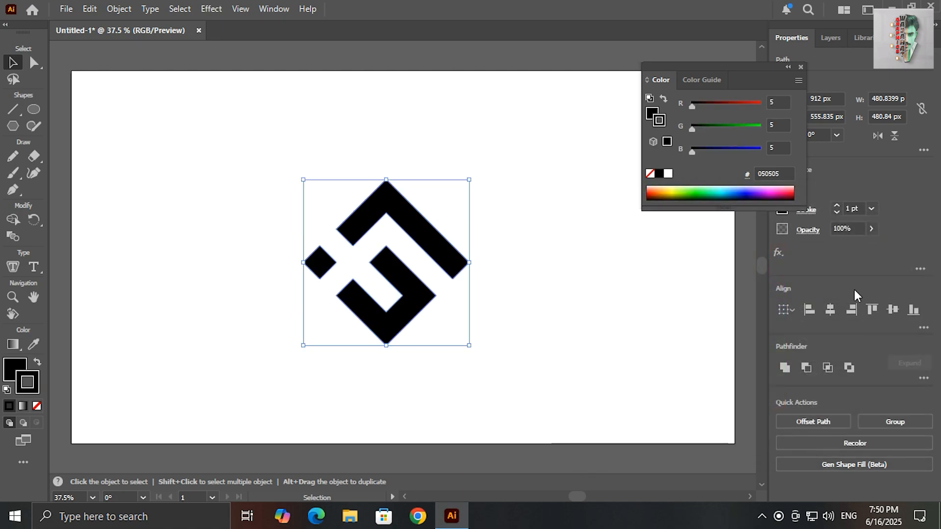
Increase the stroke weight of the three shapes to 35 pt.
key(Up)
key(Up)
key(Up)
key(Up)
key(Up)
key(Up)
key(Up)
key(Up)
key(Up)
key(Up)
key(Up)
key(Up)
key(Up)
key(Up)
key(Up)
key(Up)
key(Up)
key(Up)
key(Up)
key(Up)
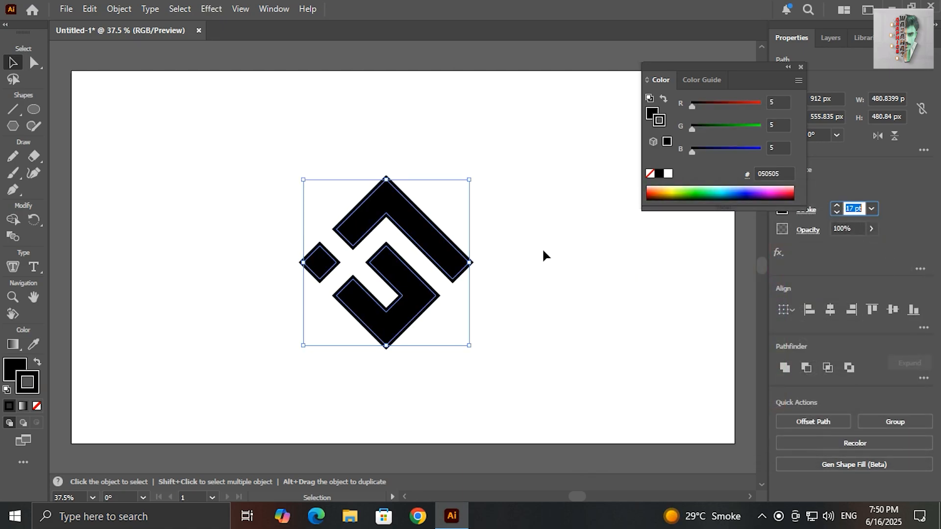
key(Up)
key(Up)
key(Up)
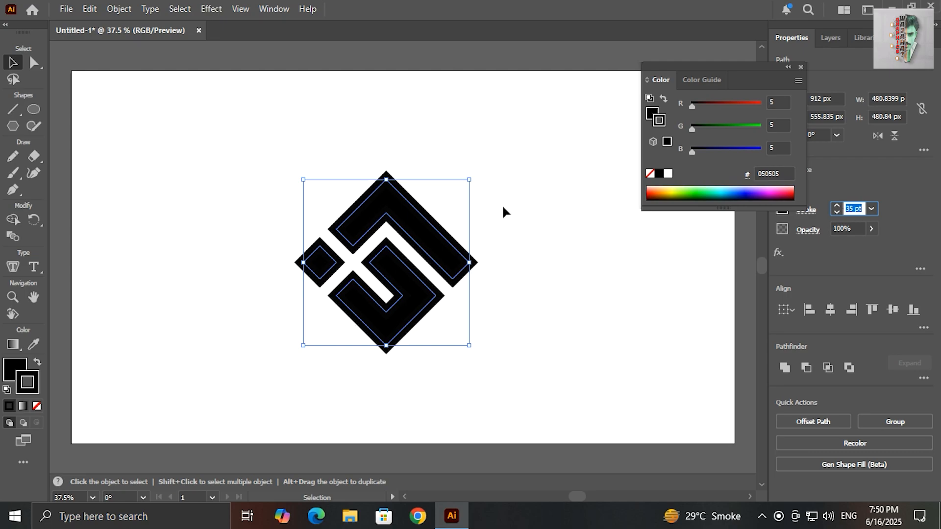
Expand both the fill and the stroke of the three shapes.
click(122, 12)
click(169, 206)
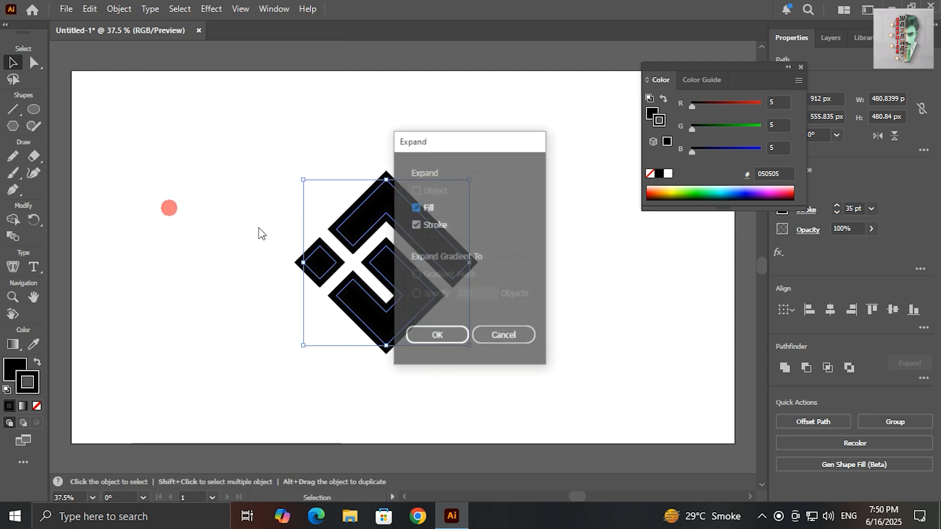
click(437, 336)
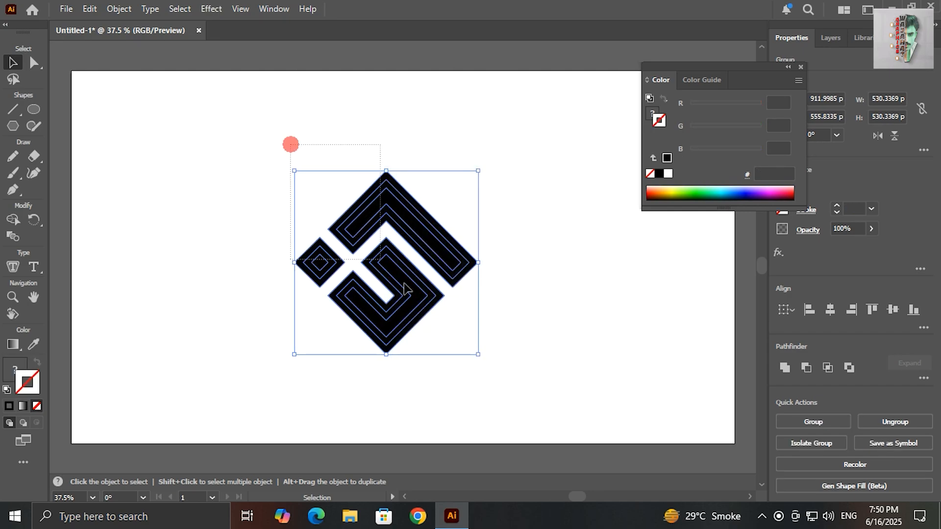
Merge the expanded fill and stroke pieces with Shape Builder into a solid chevron, hook and small diamond.
click(519, 385)
key(ctrl+a)
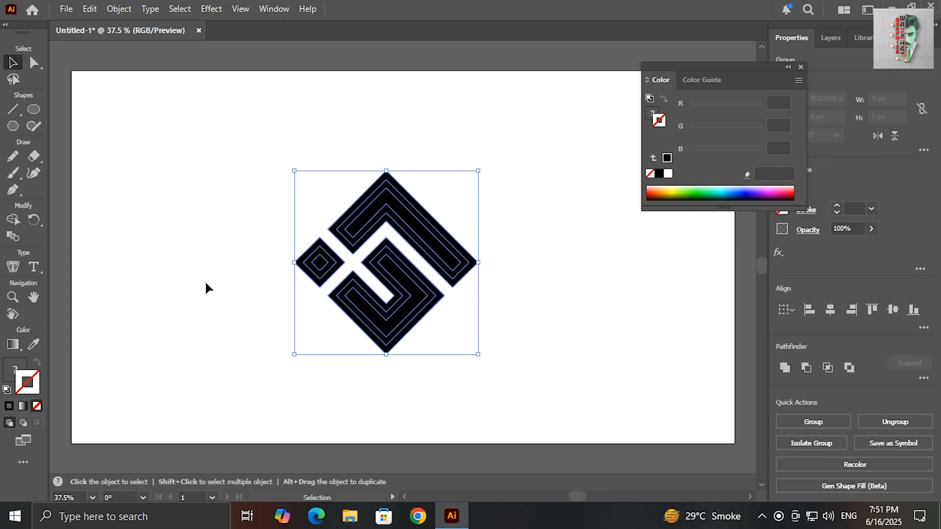
click(13, 220)
mouse_move(346, 162)
mouse_down()
mouse_move(374, 147)
mouse_move(367, 349)
mouse_up()
drag(301, 245, 336, 275)
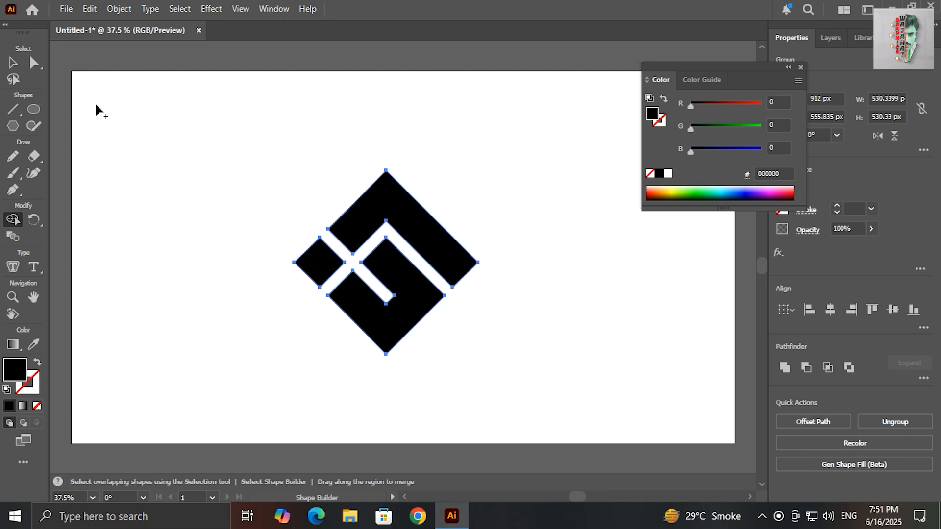
click(13, 62)
click(191, 179)
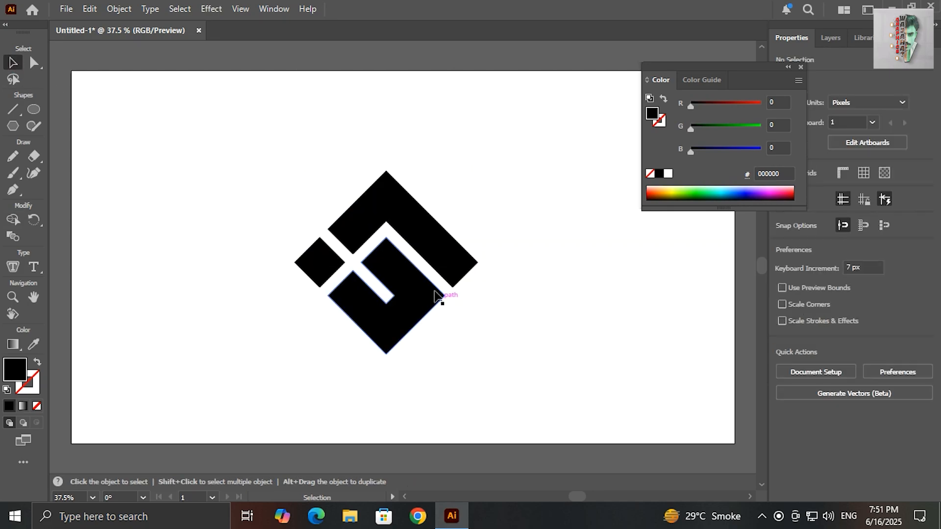
Set up the Pen tool with no fill and a white FFFFFF stroke.
drag(368, 252, 392, 298)
click(406, 361)
key(ctrl+1)
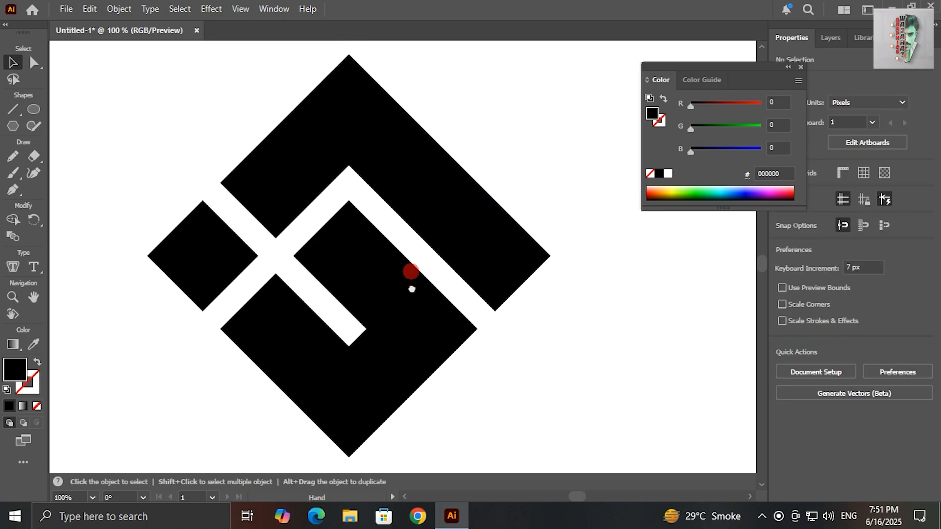
click(13, 190)
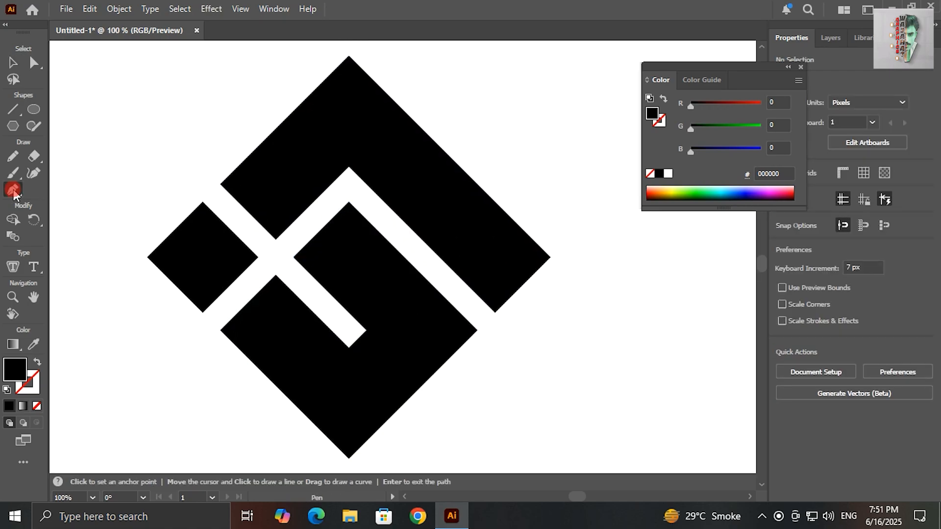
click(37, 363)
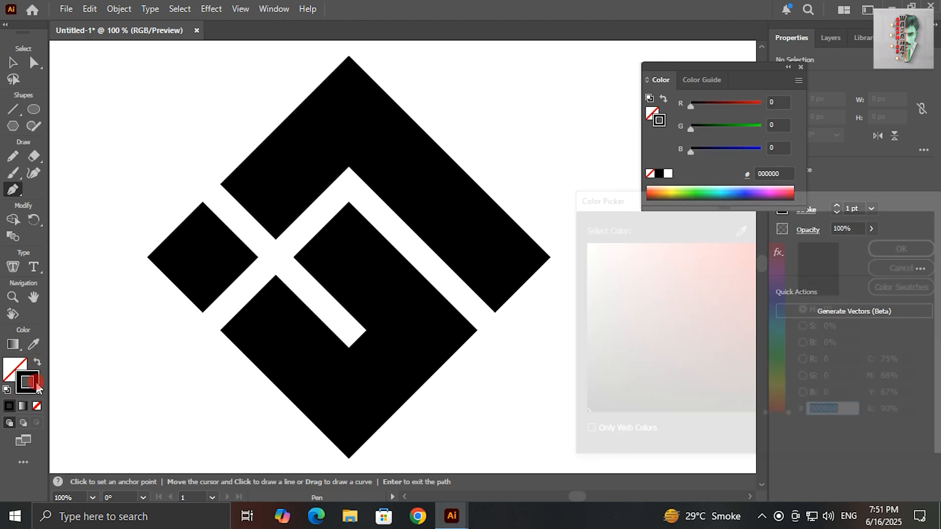
double_click(28, 383)
click(606, 288)
drag(607, 289, 567, 225)
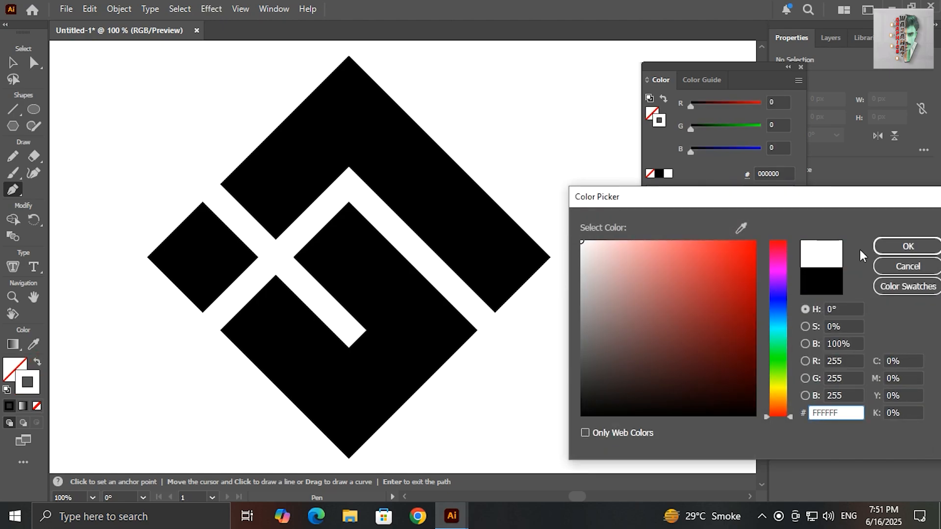
click(883, 248)
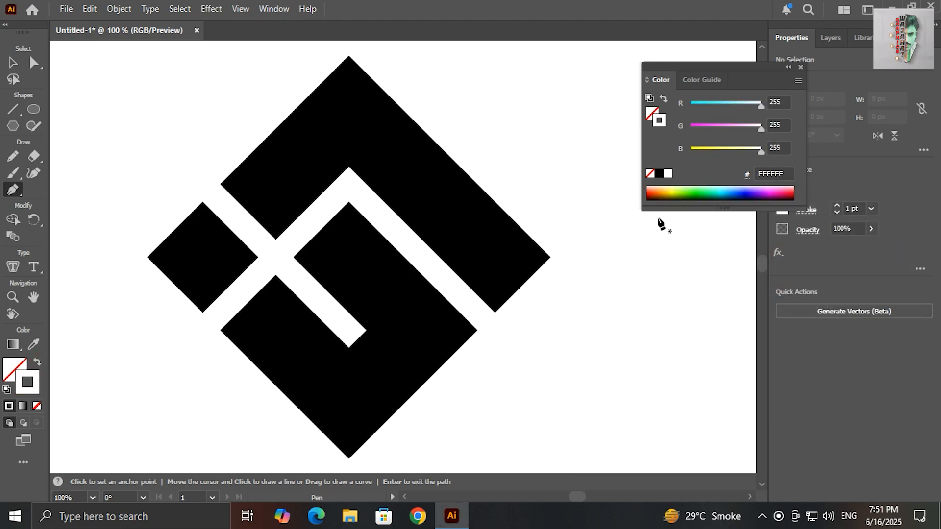
Draw a white vertical line from the chevron's inner corner to its apex and a bent white centre line along both arms.
click(349, 167)
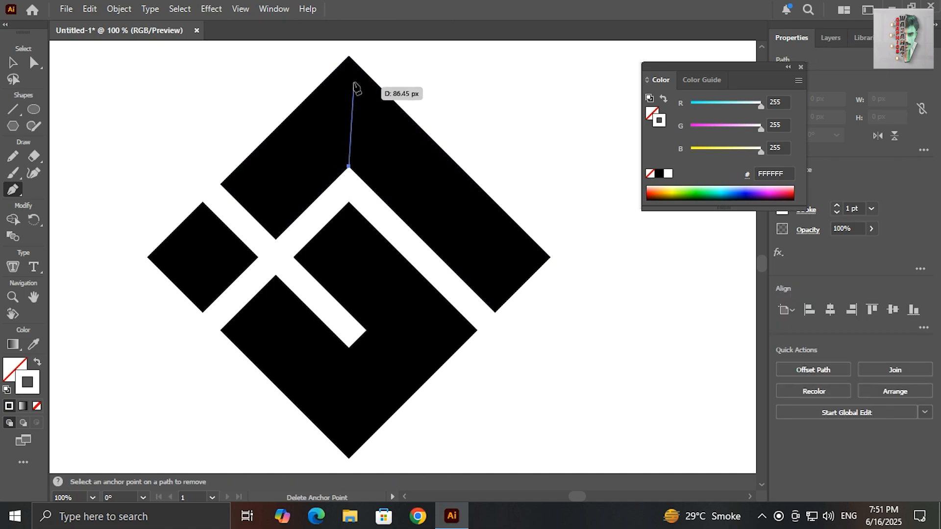
click(349, 56)
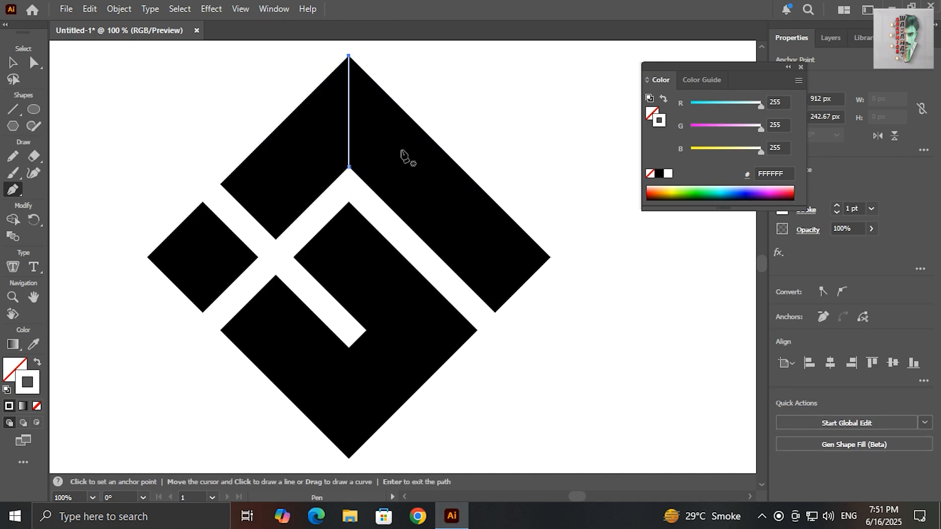
key(Return)
click(247, 211)
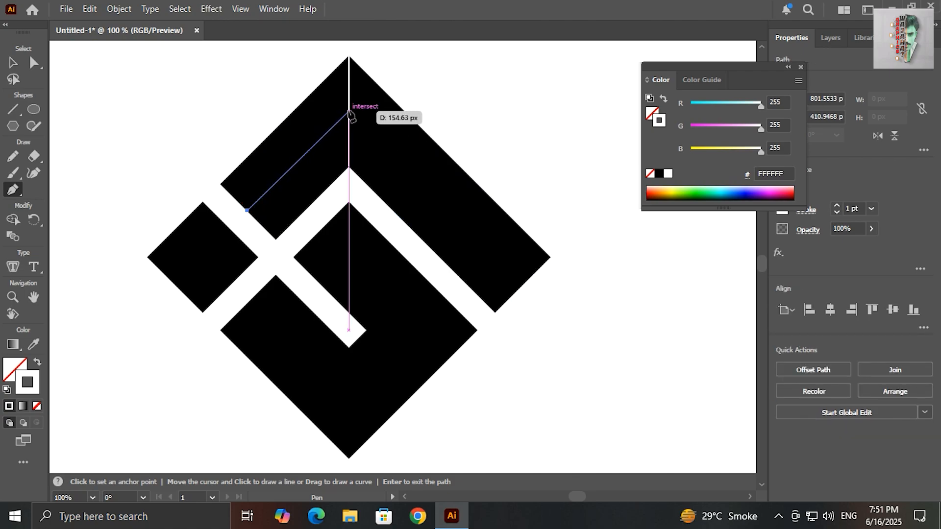
click(349, 112)
click(522, 285)
key(Return)
Draw white lines across the hook's two corners, one horizontal to its right tip and one vertical to its bottom tip.
click(366, 331)
click(477, 330)
key(Return)
click(349, 347)
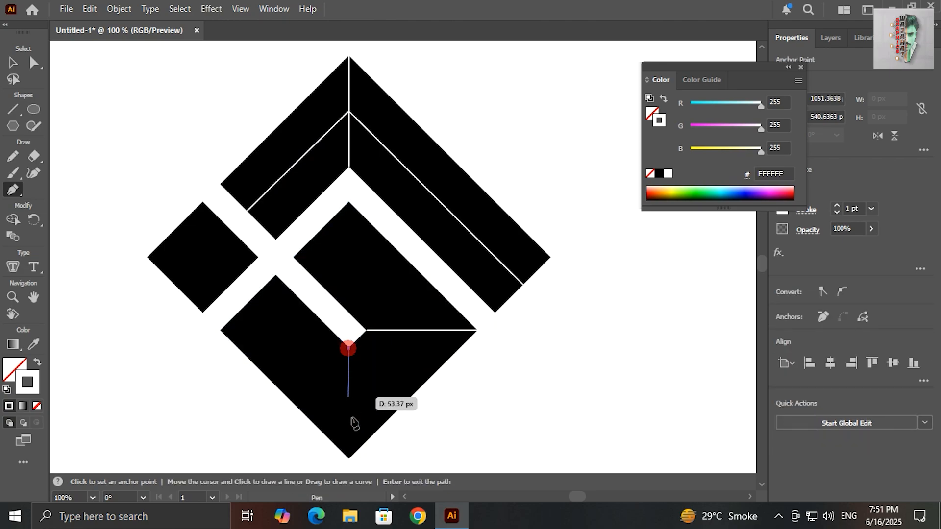
click(349, 458)
key(Return)
Draw a bent white centre line through the lower hook, from its upper end around both corners to its left end.
click(322, 229)
click(422, 331)
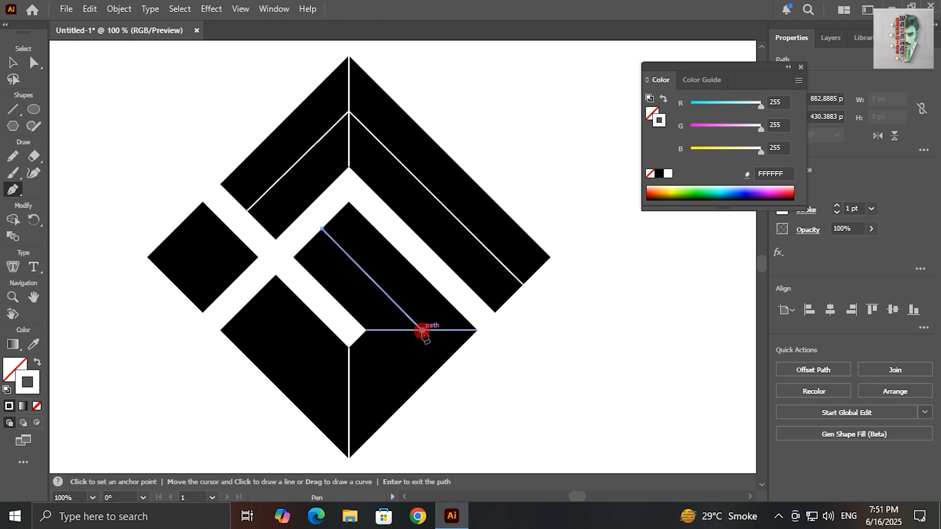
click(349, 403)
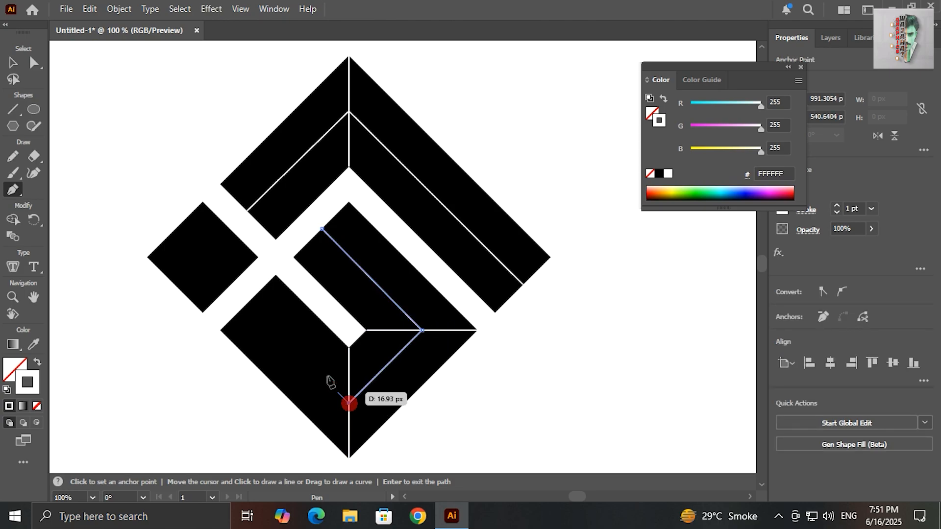
click(249, 307)
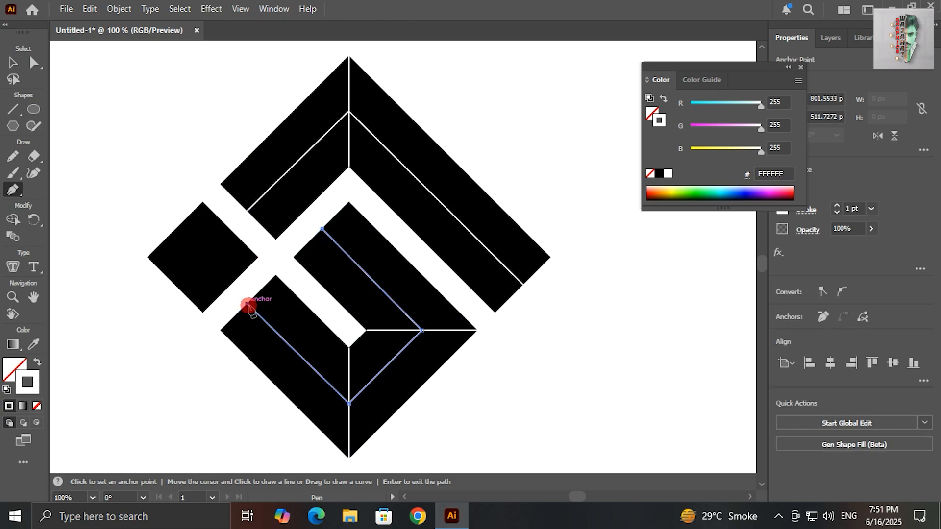
Draw a vertical and a horizontal white line through the small diamond, joining its opposite corners.
key(Return)
click(202, 202)
click(203, 312)
key(Return)
click(258, 257)
click(148, 256)
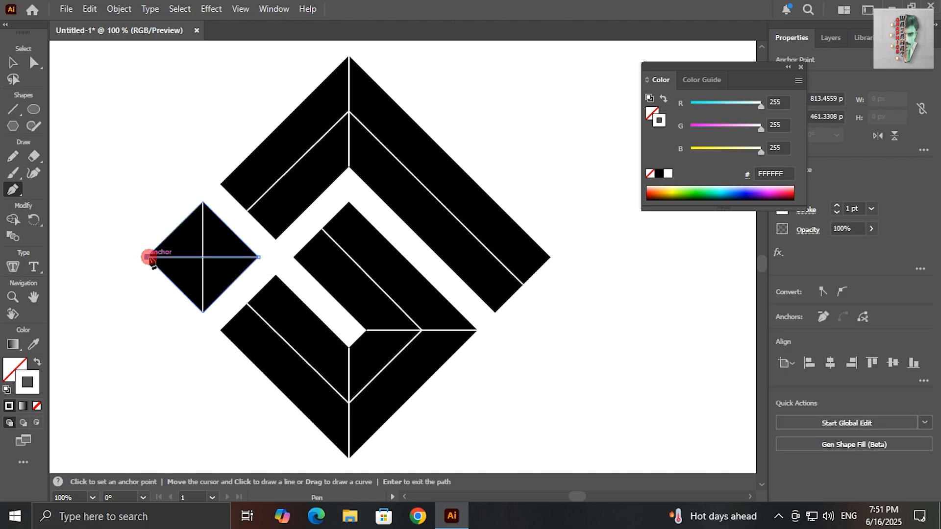
Select all the artwork for the Shape Builder, remove its stroke and set the fill to near-black 070707.
click(13, 64)
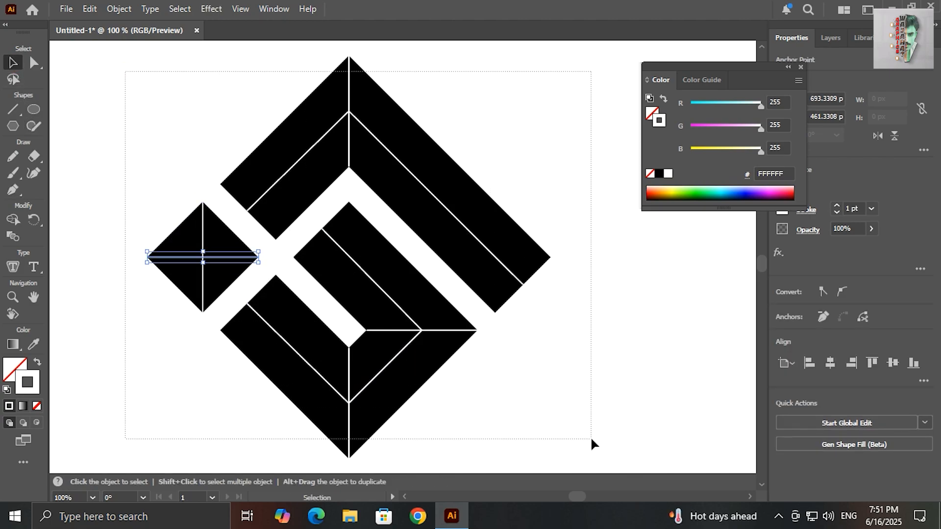
key(ctrl+a)
click(13, 219)
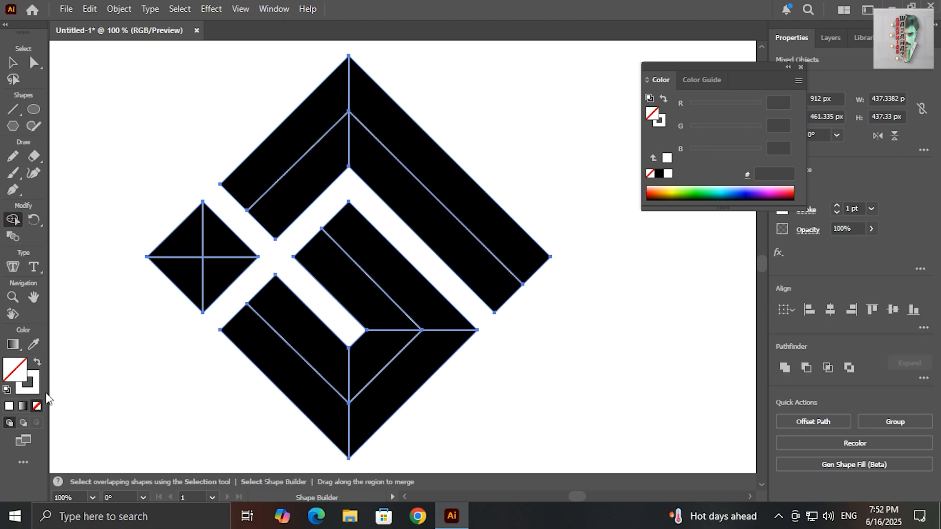
click(36, 406)
click(36, 363)
double_click(14, 369)
drag(587, 419, 569, 416)
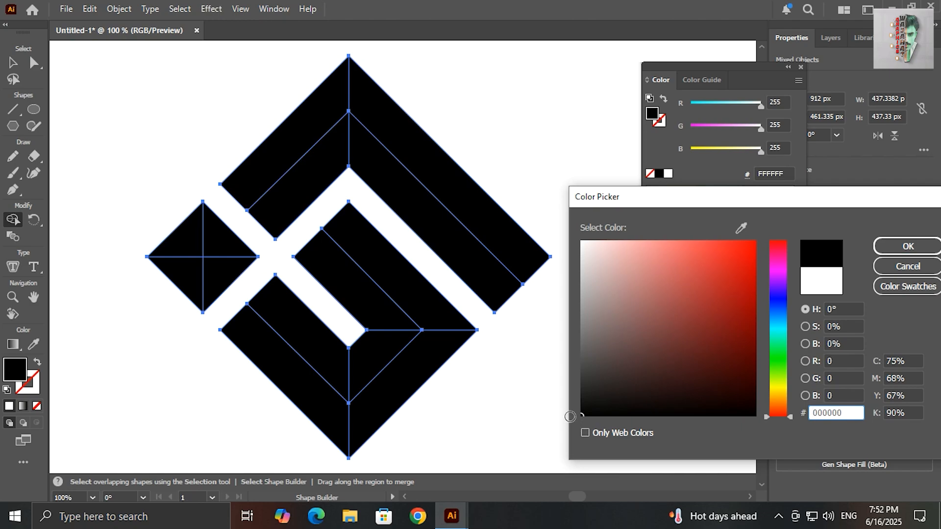
click(905, 247)
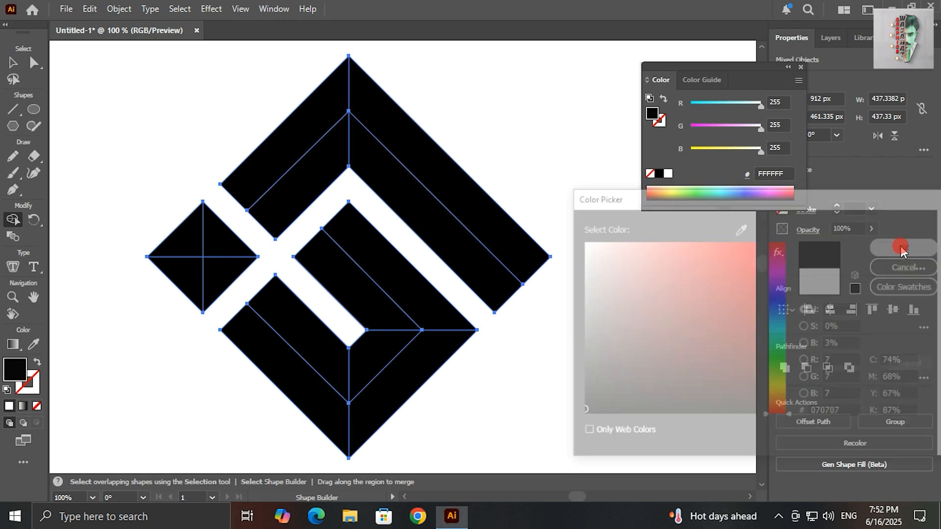
Divide the small diamond, chevron and hook into separate near-black pieces along the drawn lines with the Shape Builder tool.
click(218, 235)
click(191, 219)
click(185, 271)
click(217, 276)
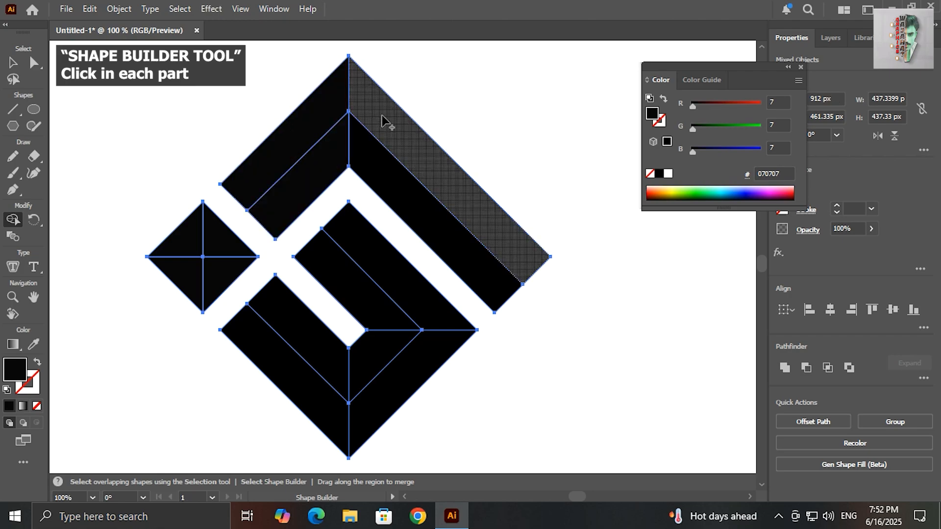
click(378, 152)
click(369, 255)
click(338, 275)
click(374, 361)
click(392, 385)
click(314, 352)
click(305, 375)
click(13, 63)
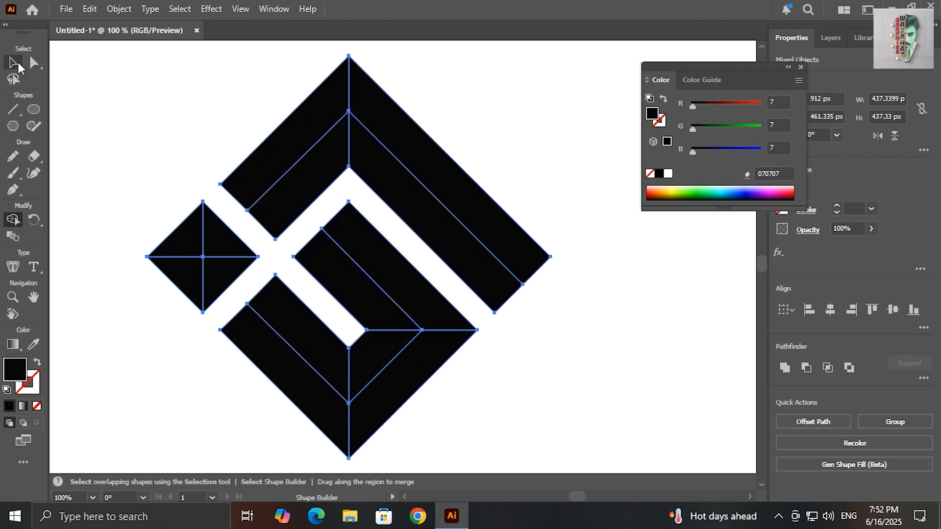
click(96, 114)
Ungroup the pieces of the chevron and the hook.
click(265, 151)
right_click(265, 154)
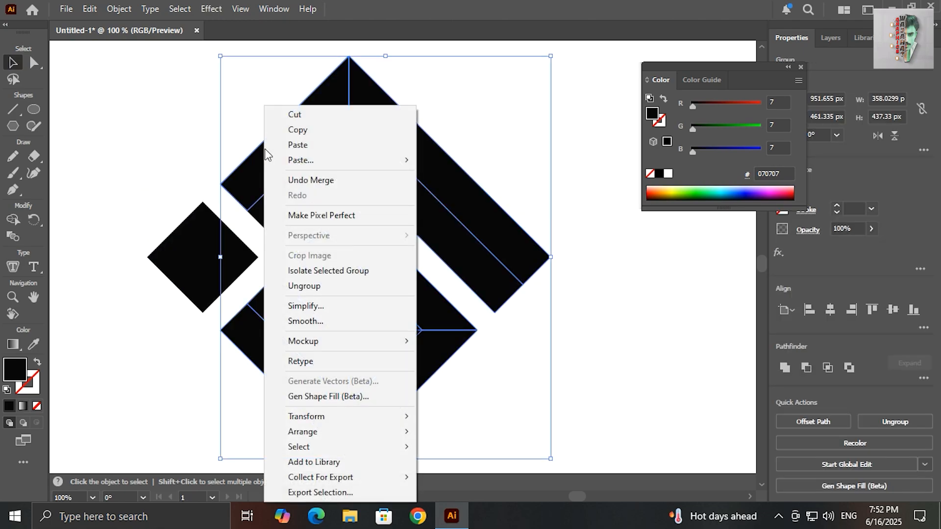
click(294, 287)
click(186, 159)
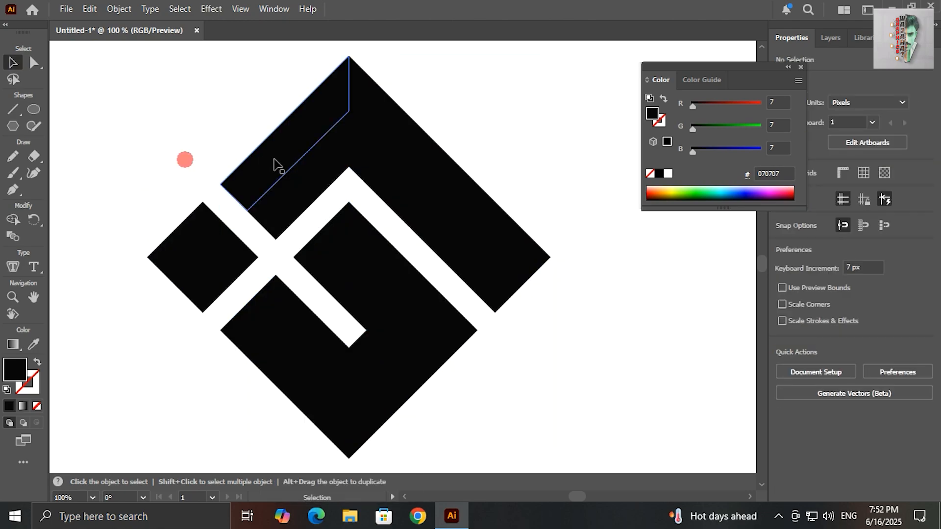
Fill the outer strip of the chevron's left arm with red FF0000.
click(276, 158)
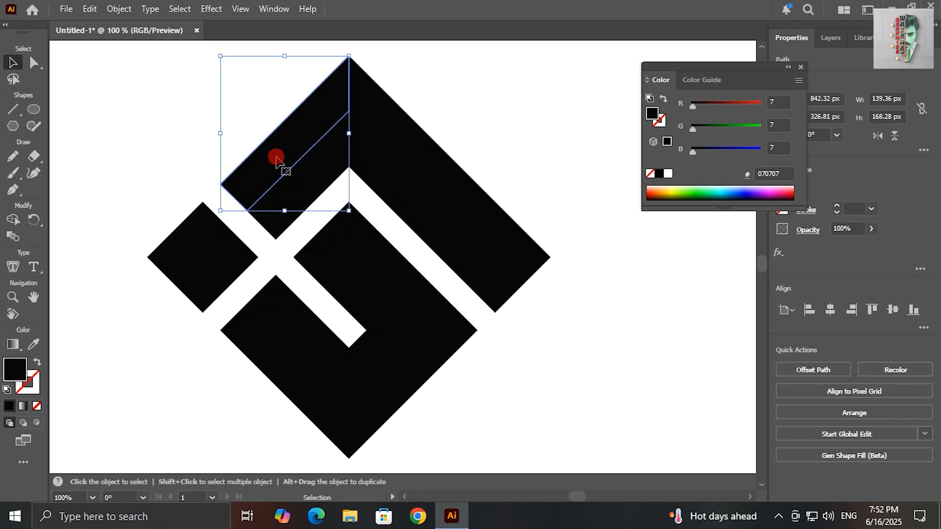
double_click(19, 367)
drag(627, 314, 809, 190)
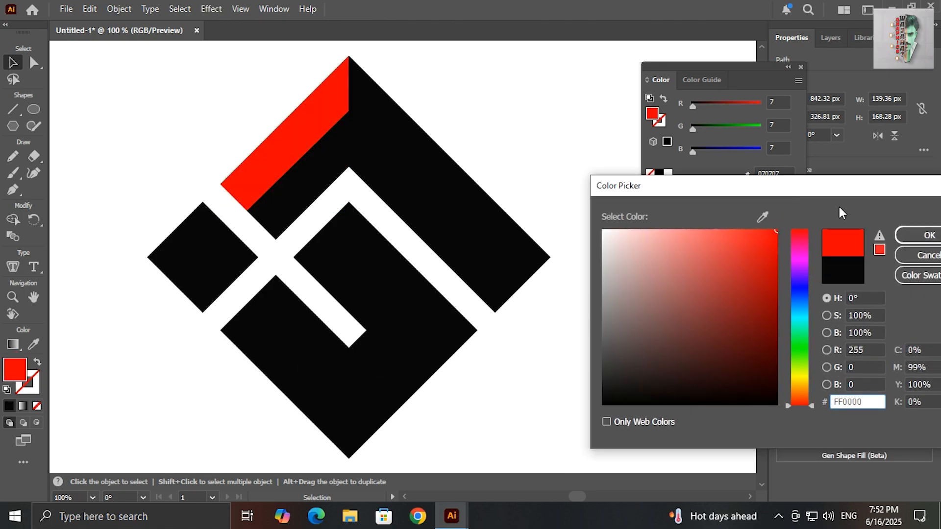
click(929, 236)
click(552, 157)
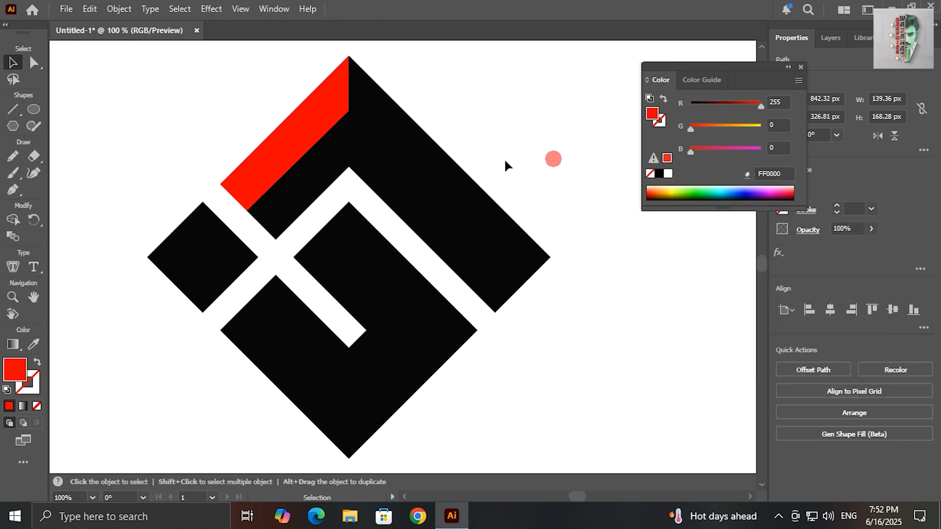
Apply the sampled red to the inner strip of the chevron's right arm, the hook's upper inner strip and its two lower outer strips.
click(430, 210)
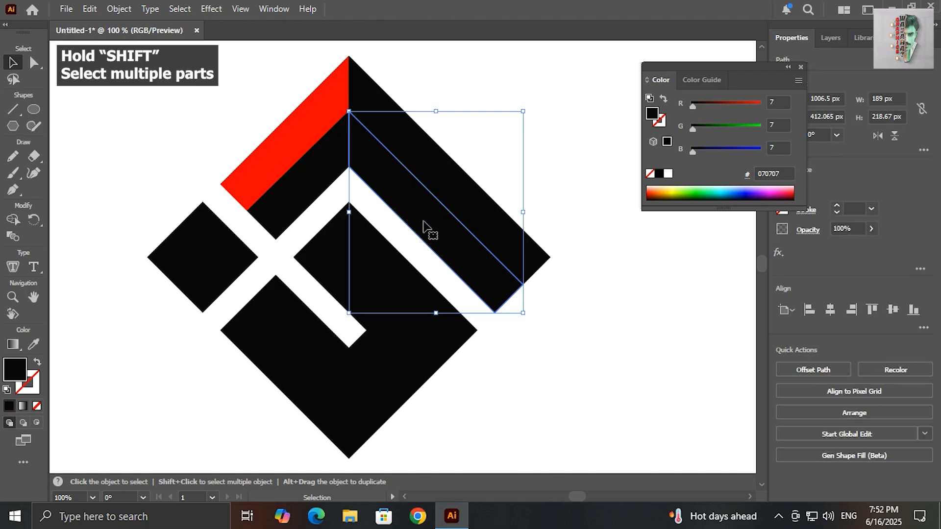
shift+click(342, 280)
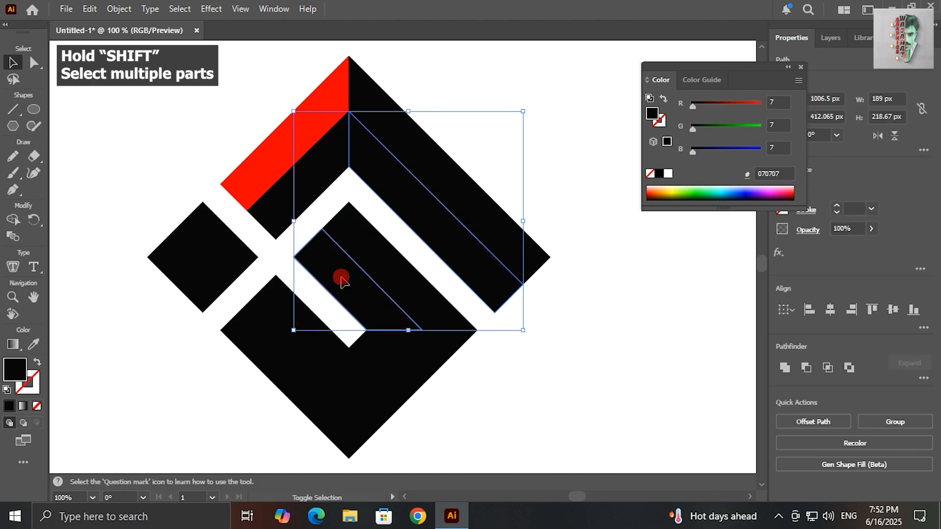
shift+click(401, 382)
shift+click(254, 357)
shift+click(222, 238)
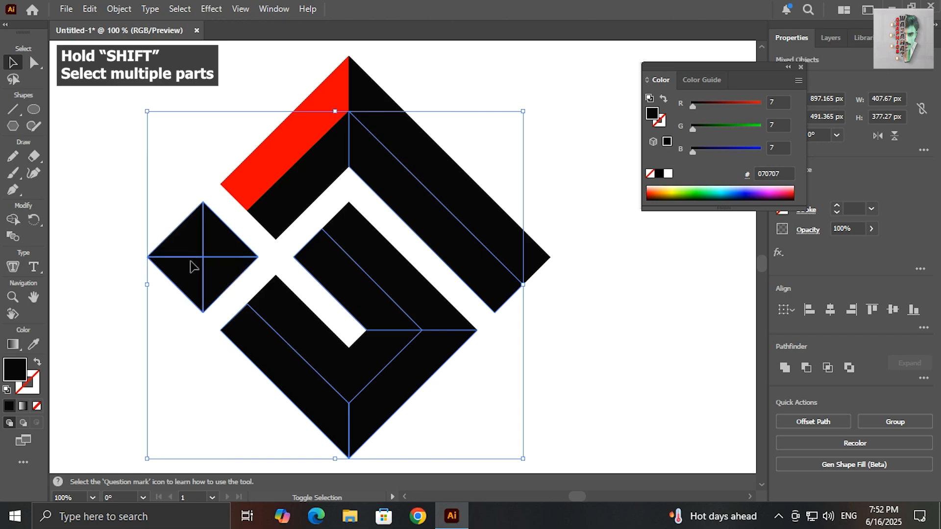
shift+click(215, 254)
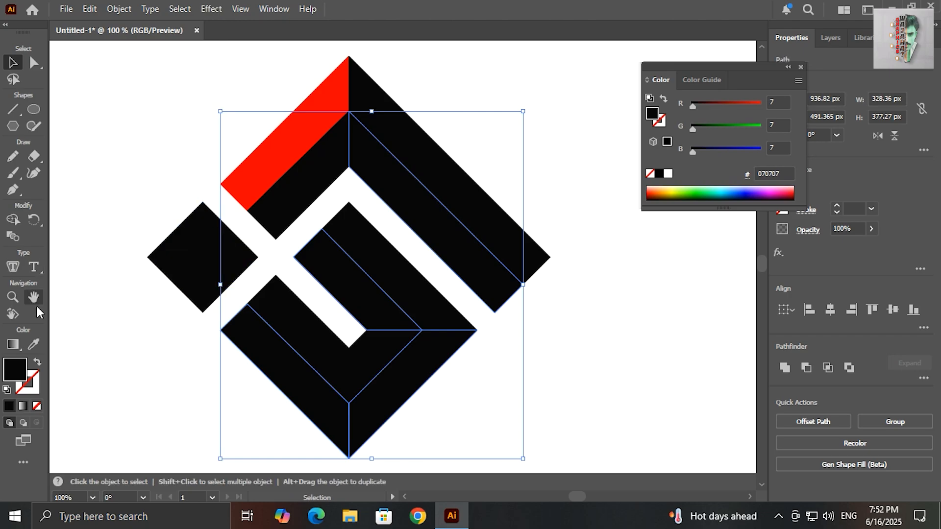
click(33, 346)
click(255, 176)
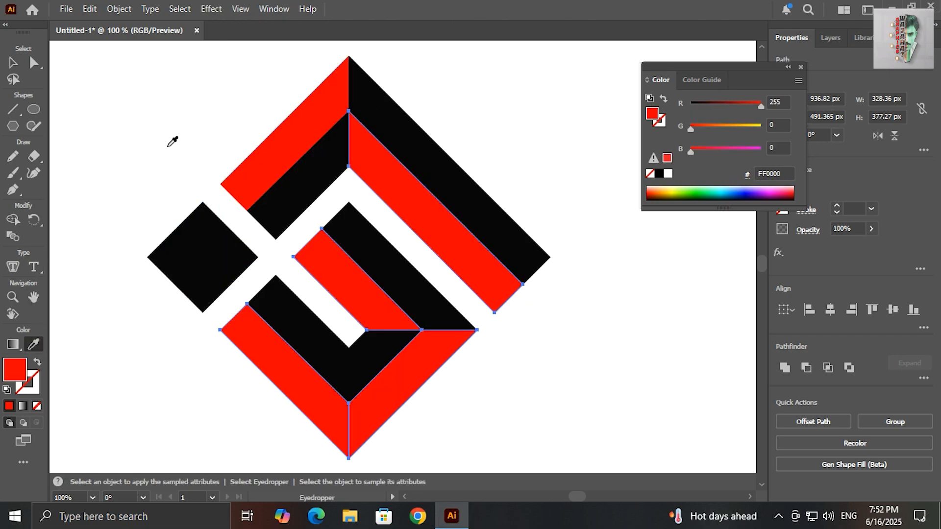
Ungroup the four triangles of the small diamond.
click(13, 63)
click(204, 219)
right_click(194, 230)
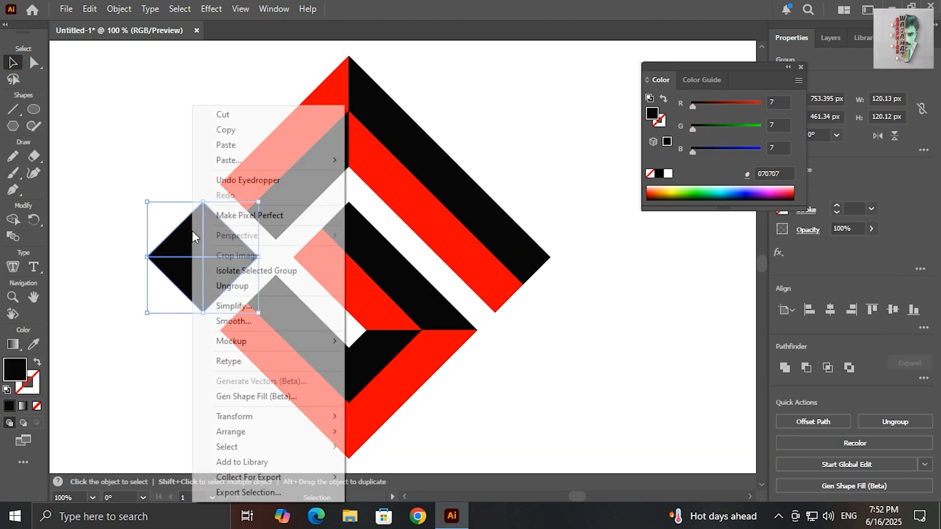
click(232, 287)
click(139, 185)
Apply the sampled red to the small diamond's upper-right and lower-left triangles.
click(227, 245)
shift+click(186, 275)
click(33, 346)
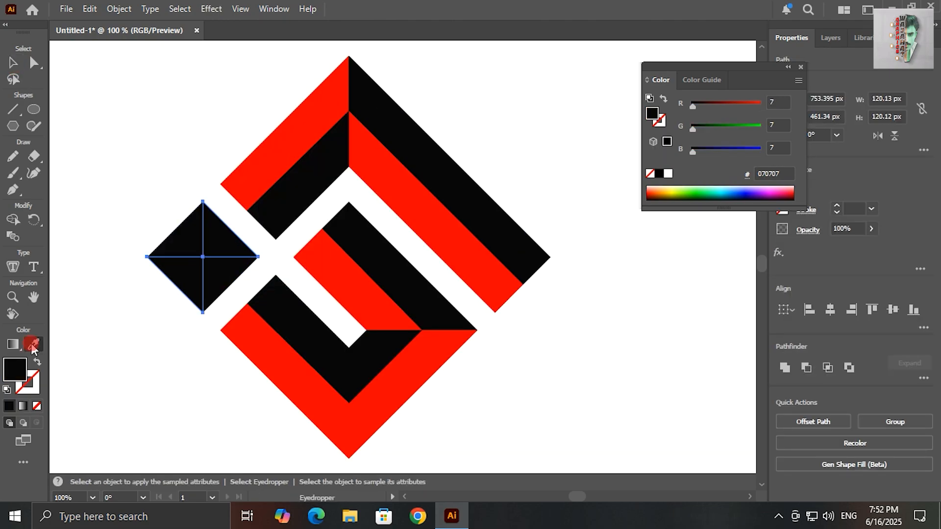
click(252, 172)
key(v)
click(99, 89)
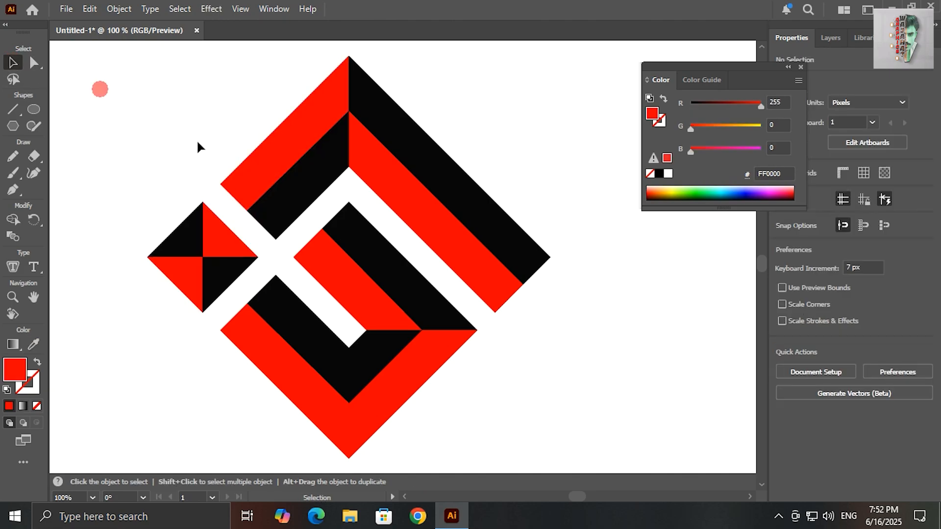
Fill the inner strip of the chevron's left arm with dark red BC0000.
click(289, 196)
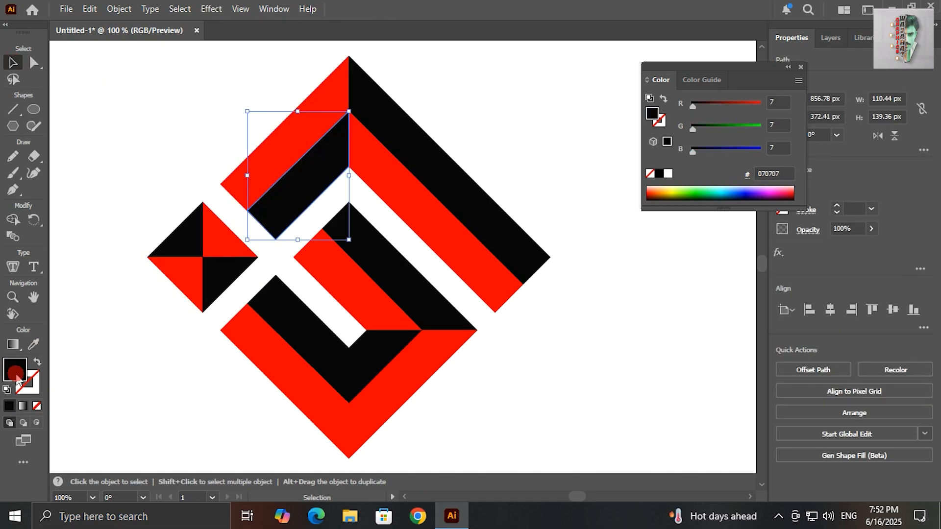
double_click(16, 376)
drag(716, 265, 841, 276)
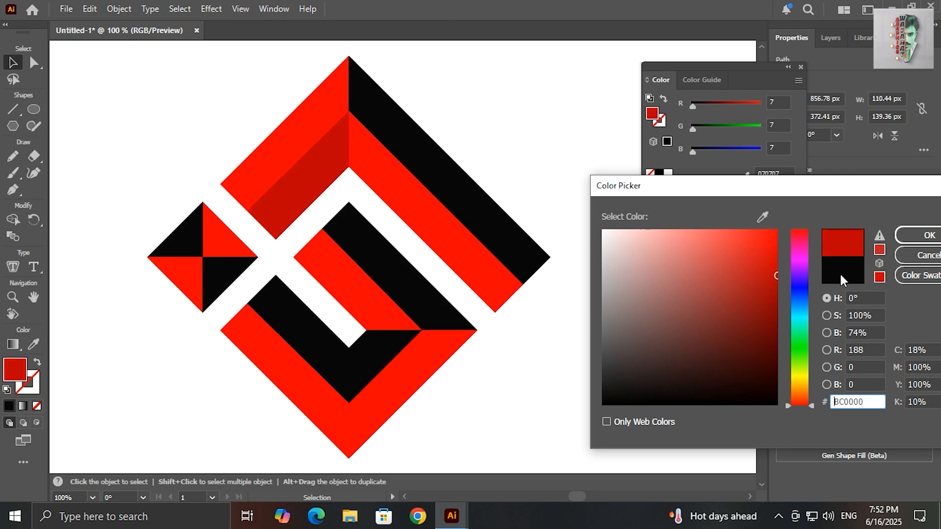
click(929, 236)
Apply the sampled dark red to all remaining black pieces of the chevron, the hook and the small diamond.
click(448, 168)
shift+click(380, 258)
shift+click(374, 359)
shift+click(292, 319)
shift+click(221, 280)
shift+click(185, 245)
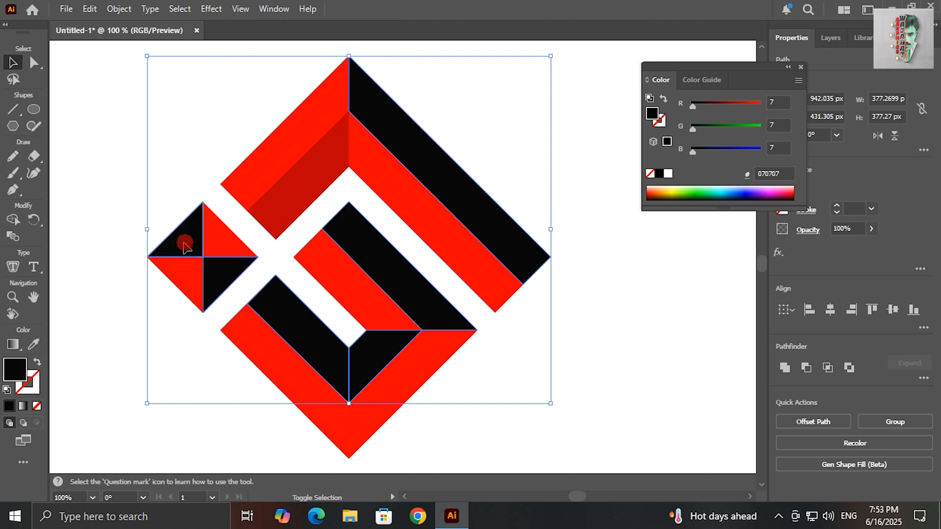
click(33, 344)
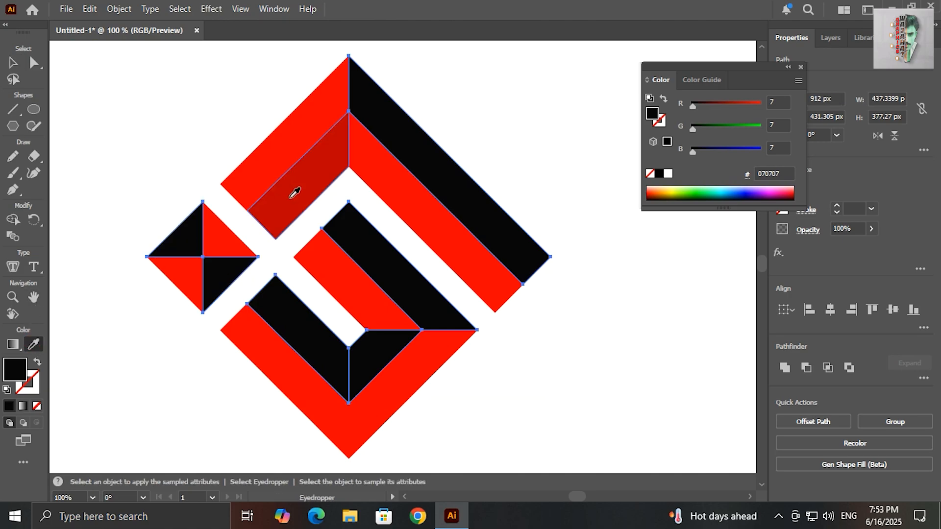
click(293, 194)
click(14, 63)
click(105, 99)
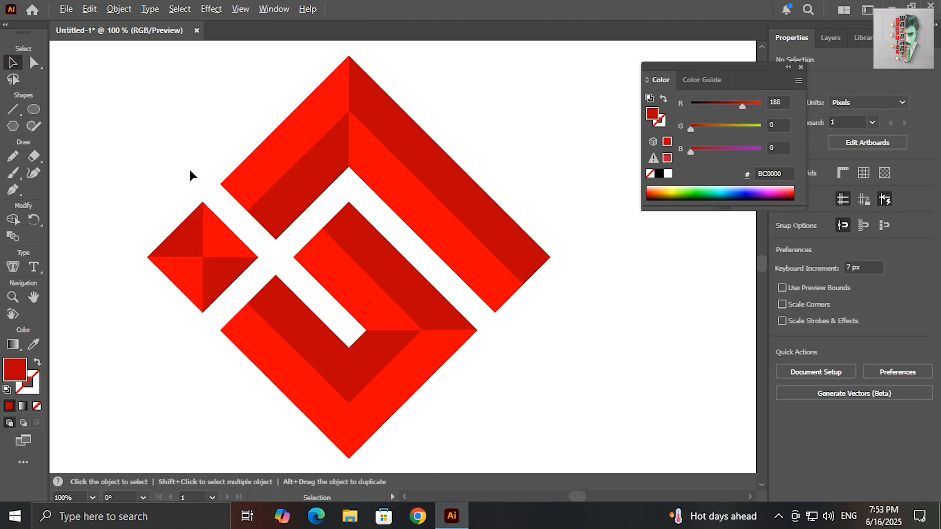
Add the black text WELL WEAR below the logo.
scroll(190, 168, down, 1)
drag(183, 208, 248, 180)
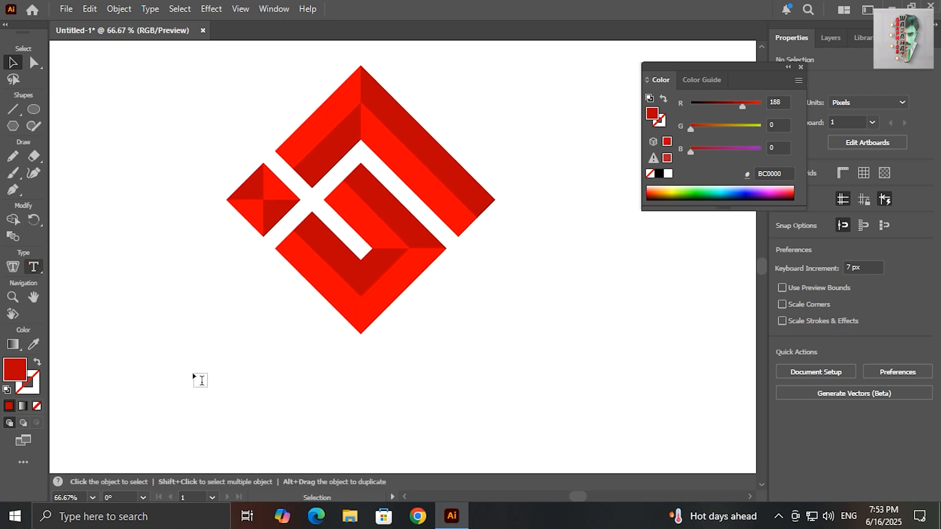
click(227, 395)
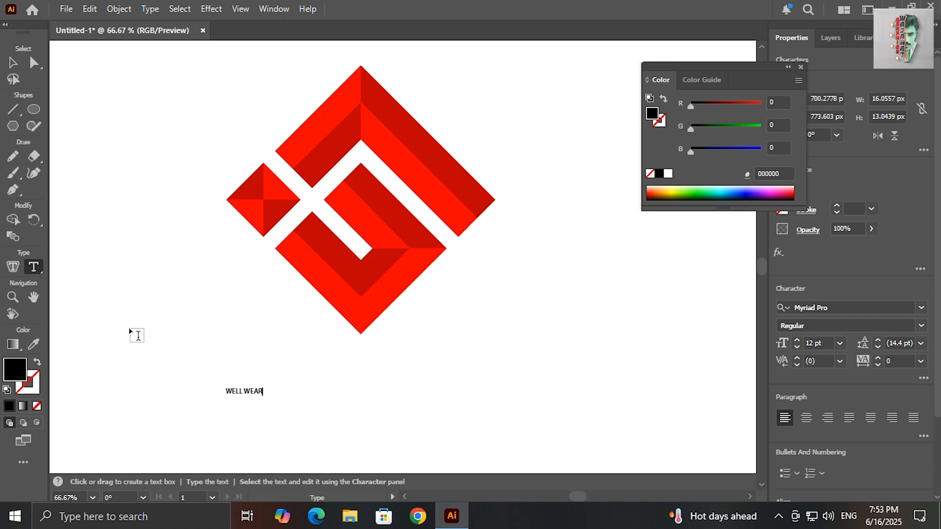
key(Escape)
Enlarge the WELL WEAR text to about 92.9 pt and centre it under the logo.
scroll(151, 245, down, 1)
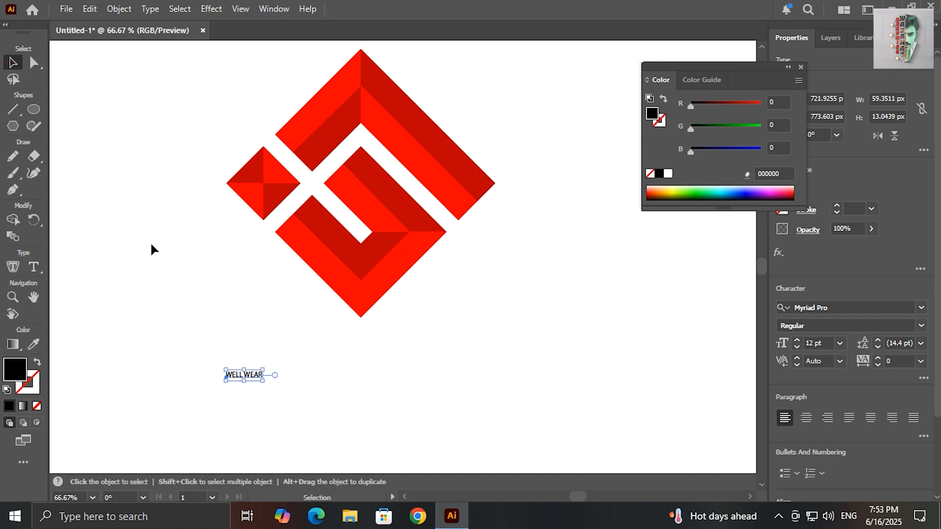
drag(264, 381, 387, 428)
drag(318, 388, 431, 390)
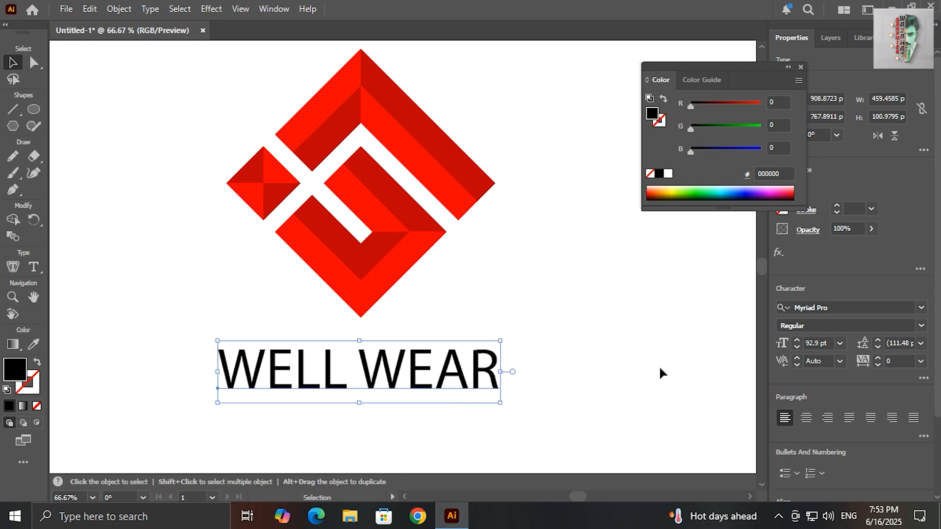
Change the WELL WEAR text to Cambria Bold and keep it centred beneath the logo.
click(915, 306)
scroll(868, 425, up, 10)
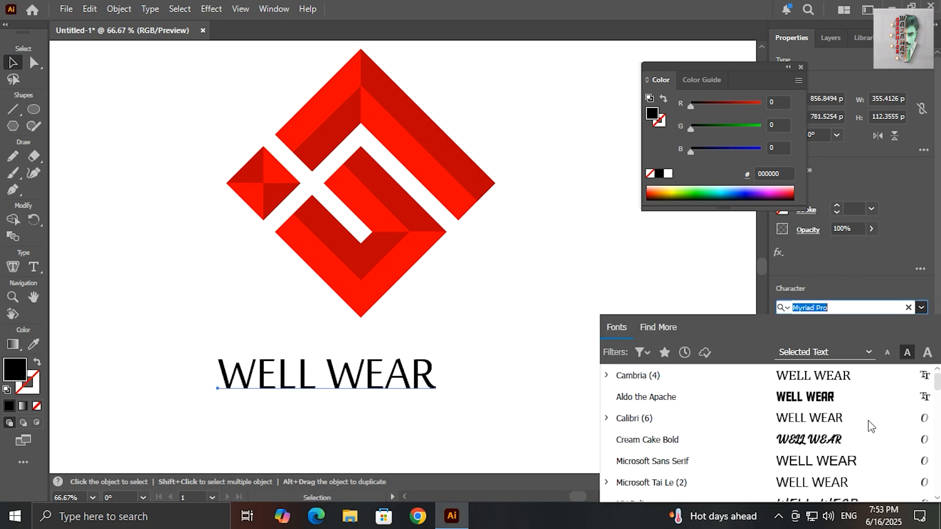
click(843, 377)
click(920, 326)
click(799, 369)
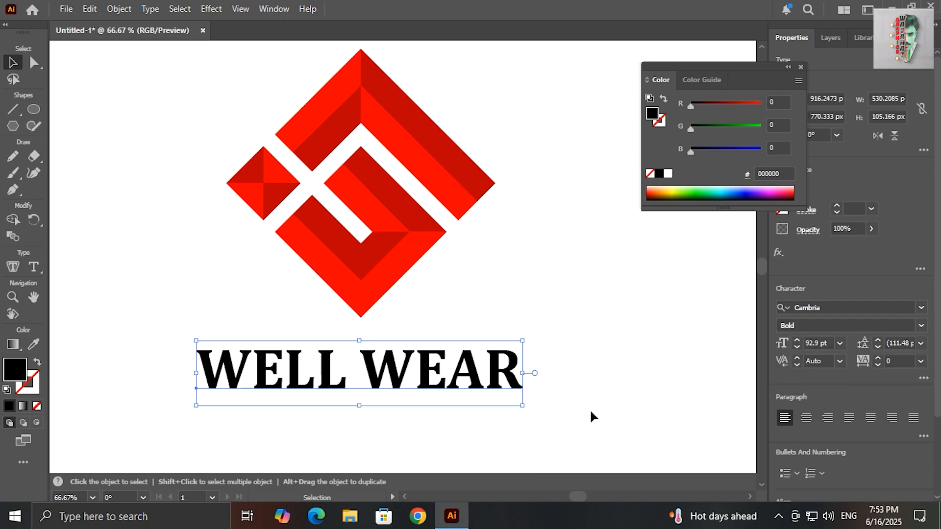
click(595, 369)
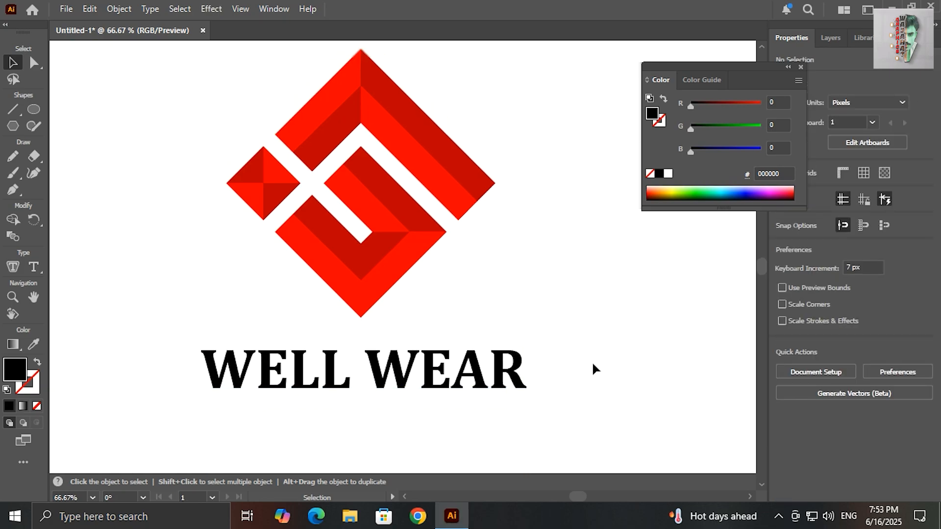
Draw a thin black rectangle directly beneath the WELL WEAR text, as wide as the text.
scroll(593, 364, down, 1)
drag(593, 365, 546, 327)
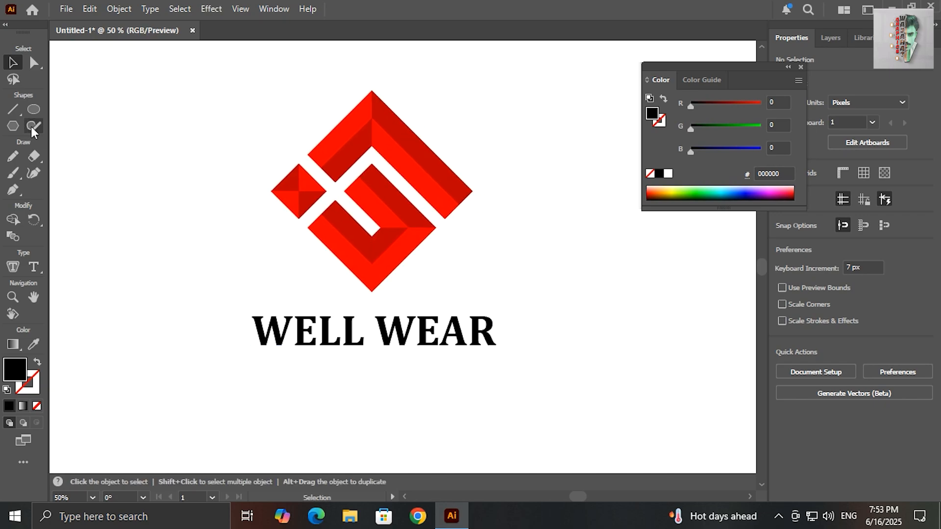
right_click(15, 118)
click(72, 110)
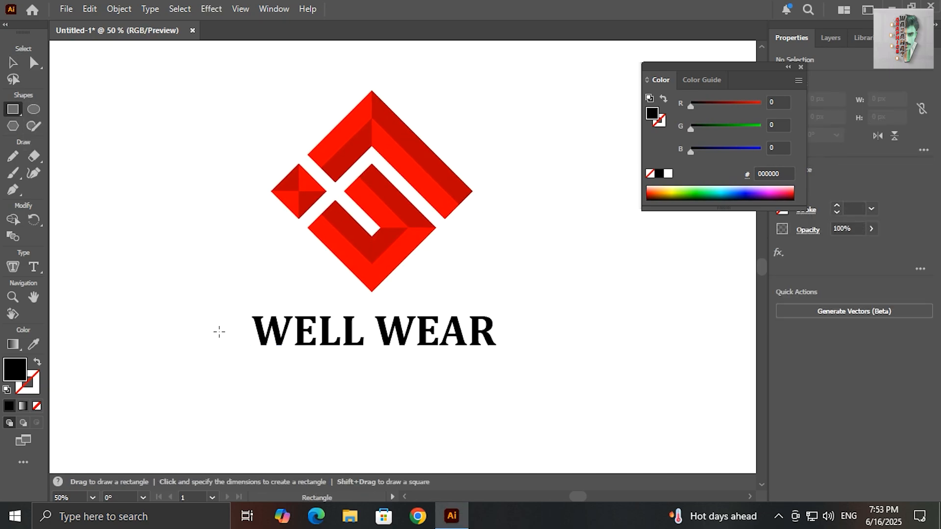
drag(253, 354, 497, 375)
Round the corners of the black bar fully so that both ends form semicircles.
click(42, 64)
drag(265, 365, 301, 389)
click(296, 405)
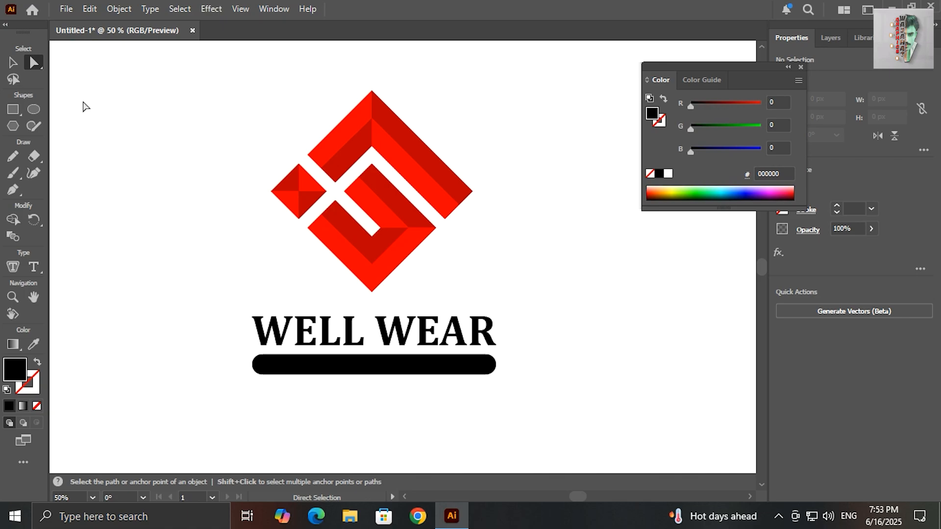
Duplicate the WELL WEAR text below the black bar and change the copy's wording to SOLGAN HERE.
click(13, 62)
drag(280, 332, 283, 419)
double_click(283, 419)
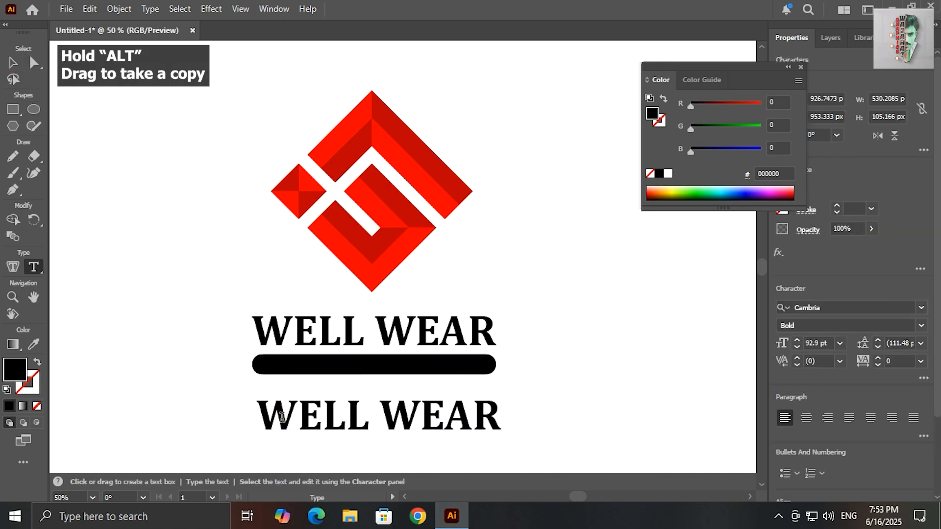
key(ctrl+a)
text(SOLGAN HER)
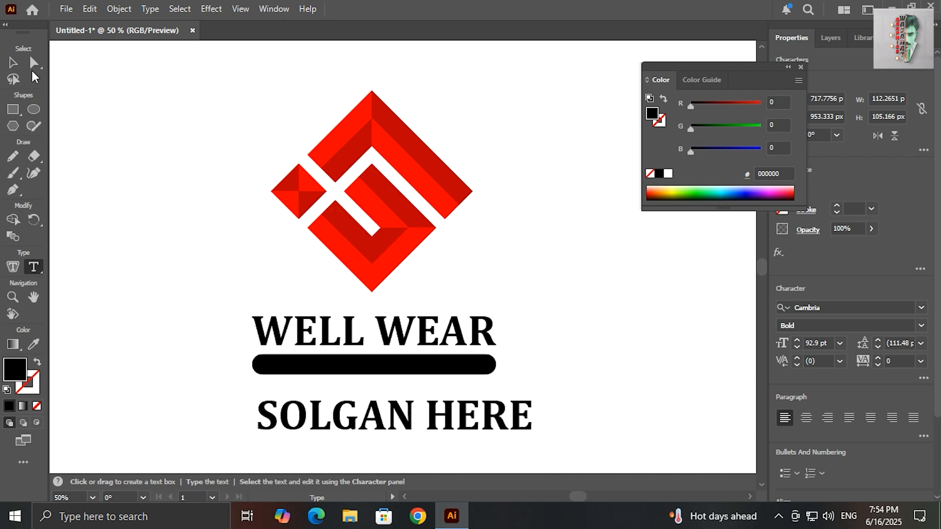
Bring the SOLGAN HERE text to the front and recolour it white by sampling the blank artboard with the Eyedropper.
click(13, 64)
right_click(272, 406)
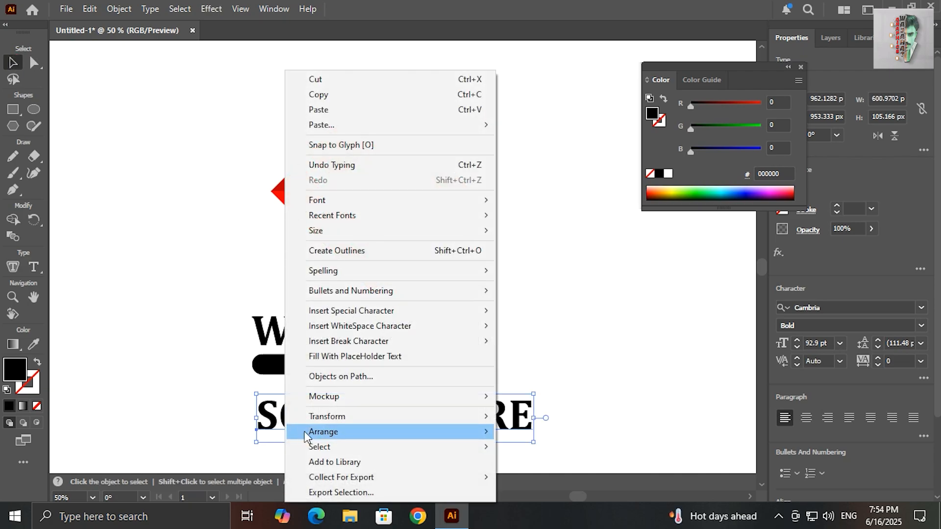
mouse_move(347, 431)
click(545, 437)
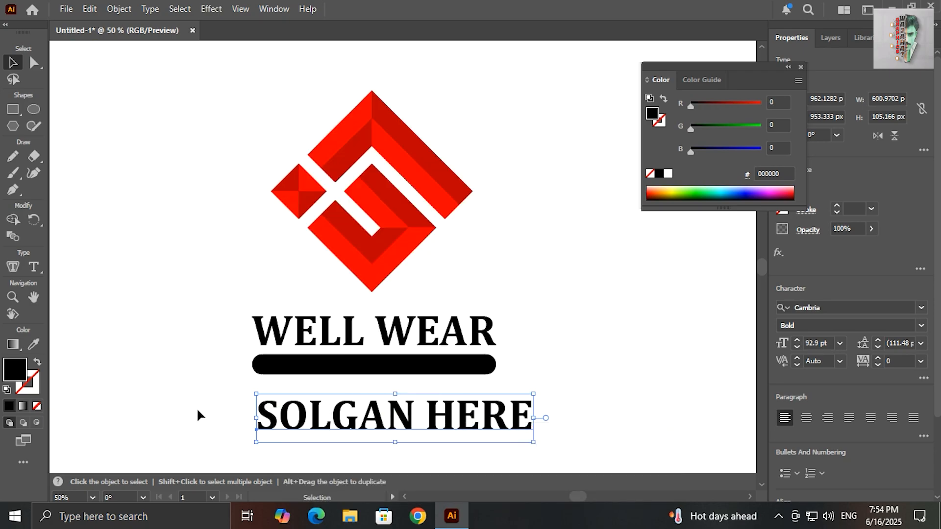
click(35, 346)
click(162, 305)
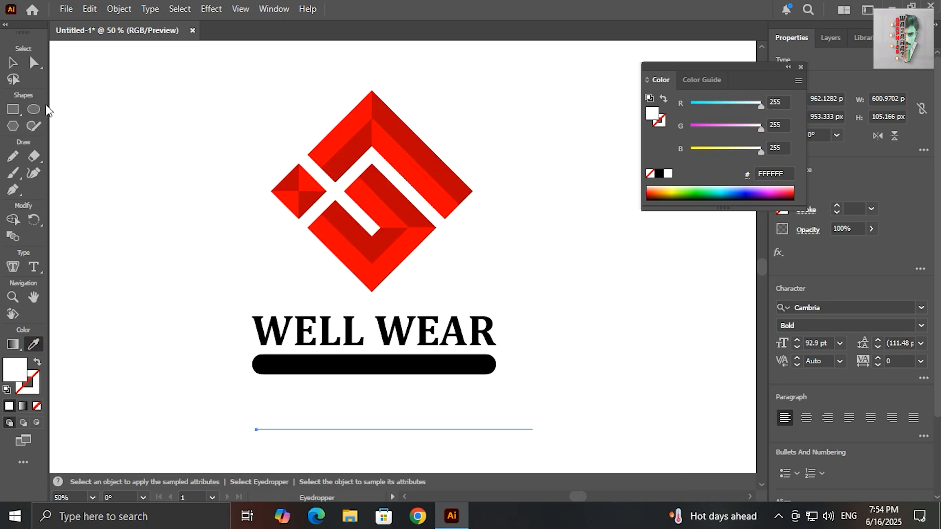
Shrink the SOLGAN HERE text to about 26.35 pt inside the black bar and set its tracking to 800.
key(v)
drag(533, 418, 337, 374)
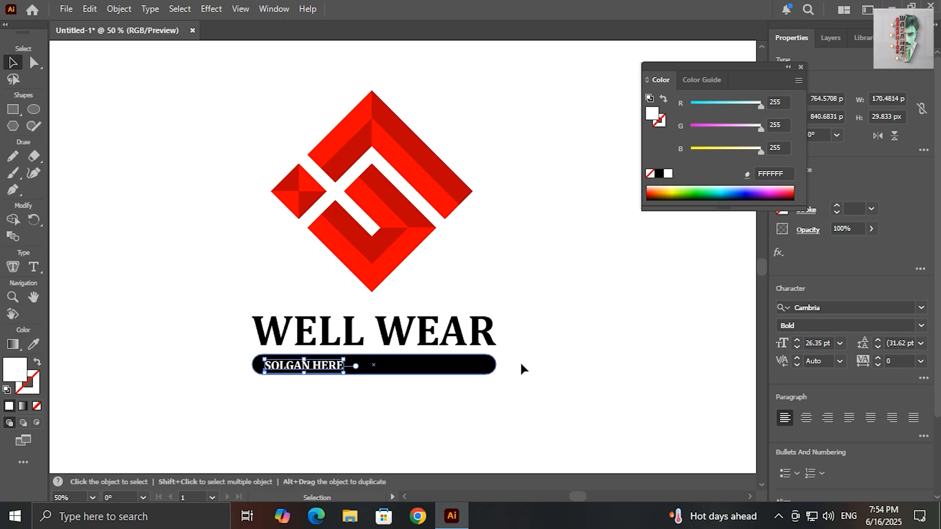
text(800)
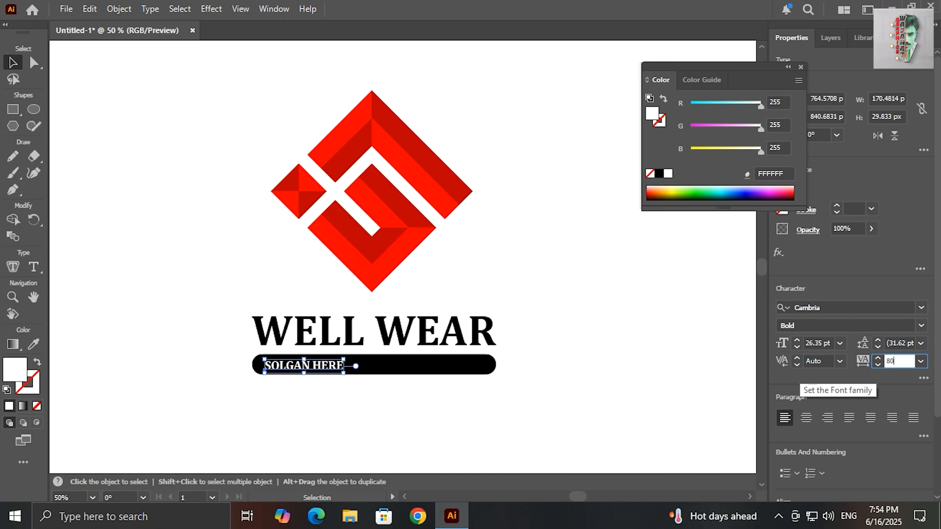
key(Return)
Enlarge the spaced SOLGAN HERE text so that it fills most of the black bar's width.
scroll(447, 371, up, 2)
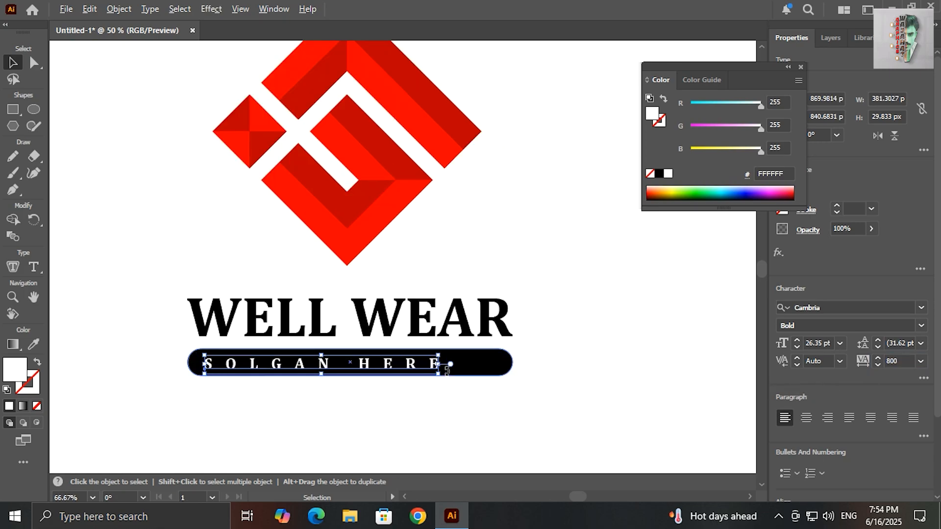
drag(435, 363, 484, 364)
click(406, 421)
scroll(405, 420, down, 1)
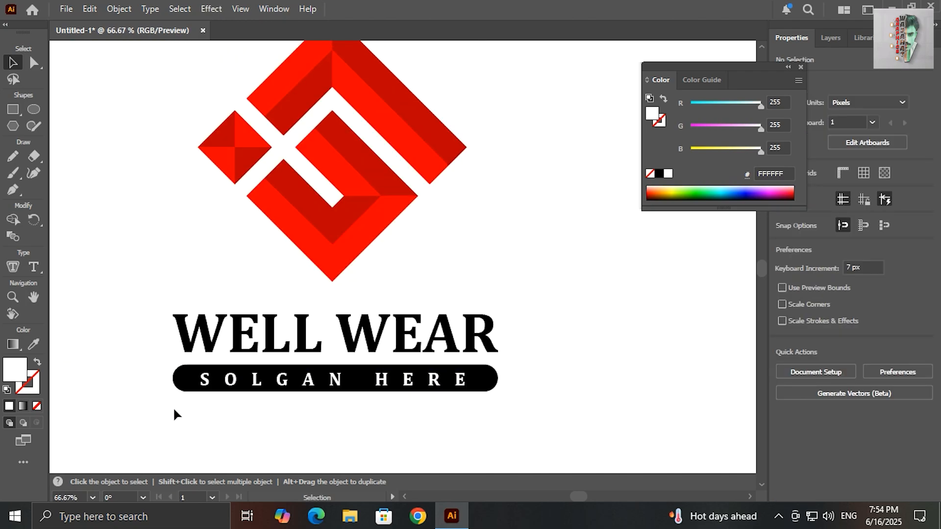
Centre the SOLGAN HERE text and black bar horizontally on each other and shift both slightly to the right beneath WELL WEAR.
drag(220, 385, 223, 387)
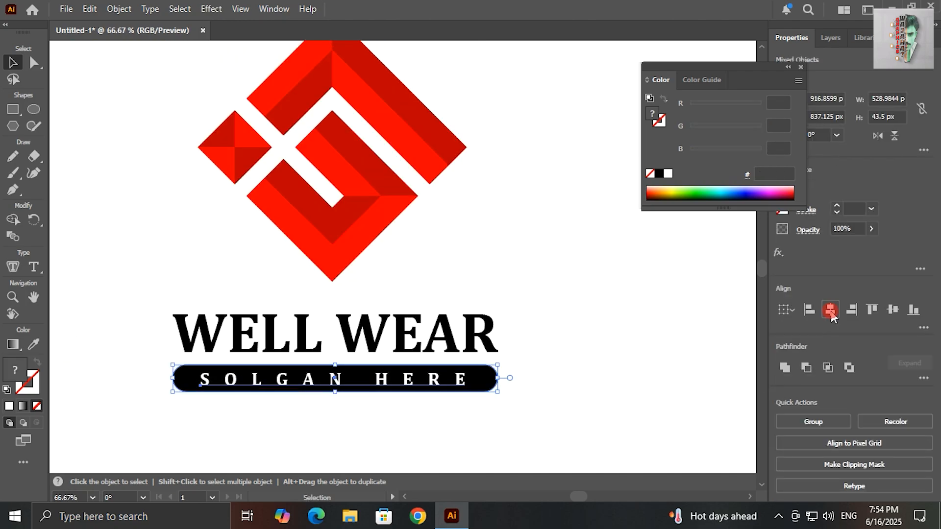
click(831, 311)
click(652, 394)
drag(146, 377, 227, 403)
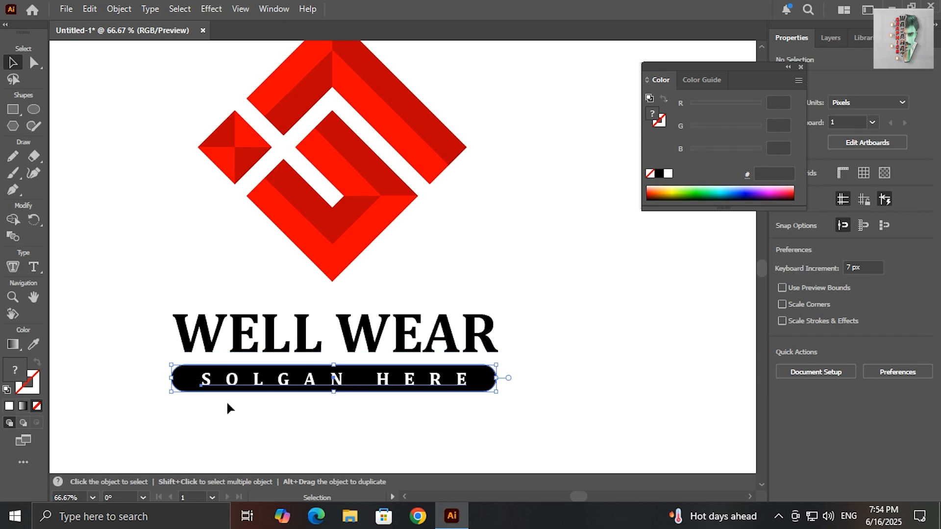
click(227, 403)
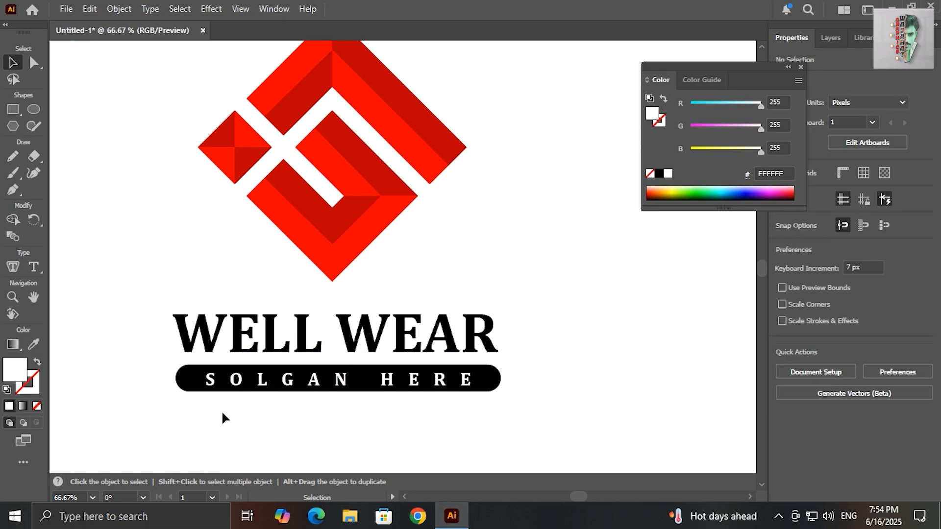
scroll(159, 336, down, 1)
drag(147, 286, 215, 301)
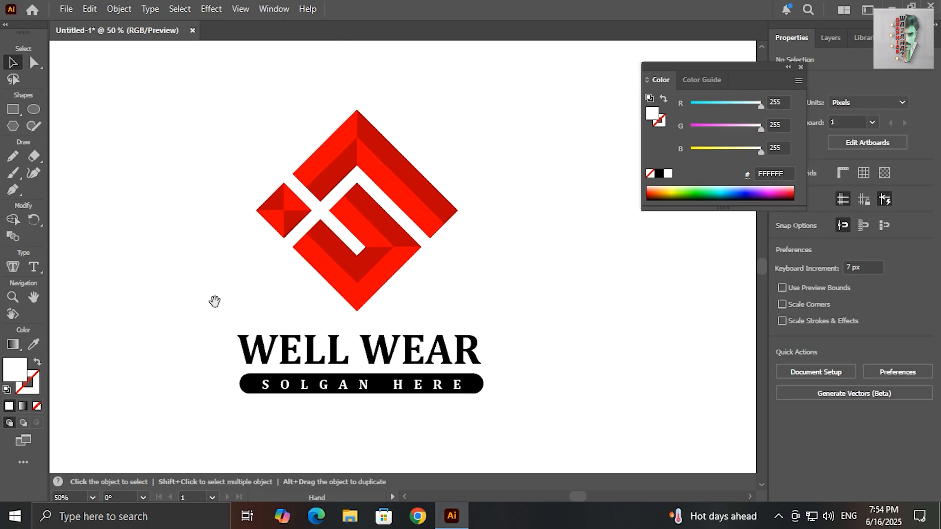